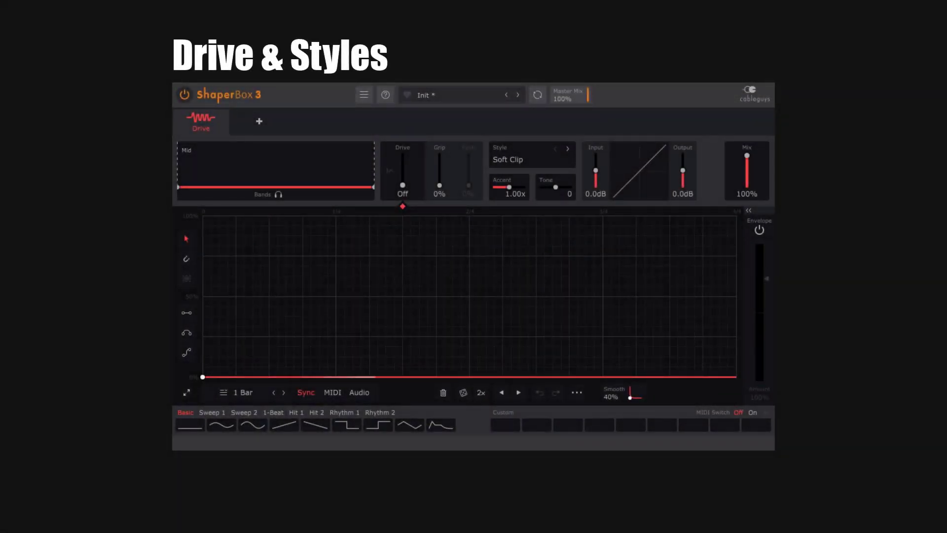
- Add the Drive shaper and set its Drive amount to 38%
left_click(225, 115)
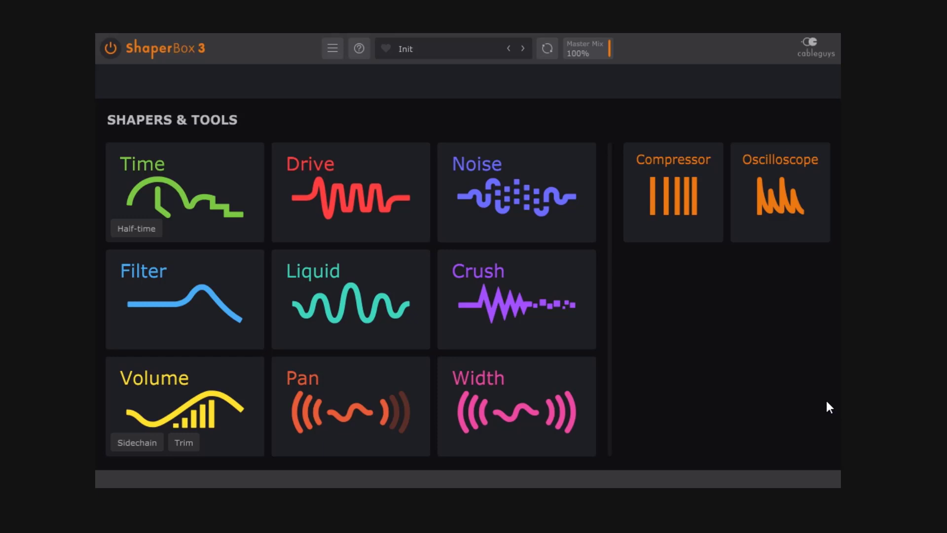
left_click(342, 181)
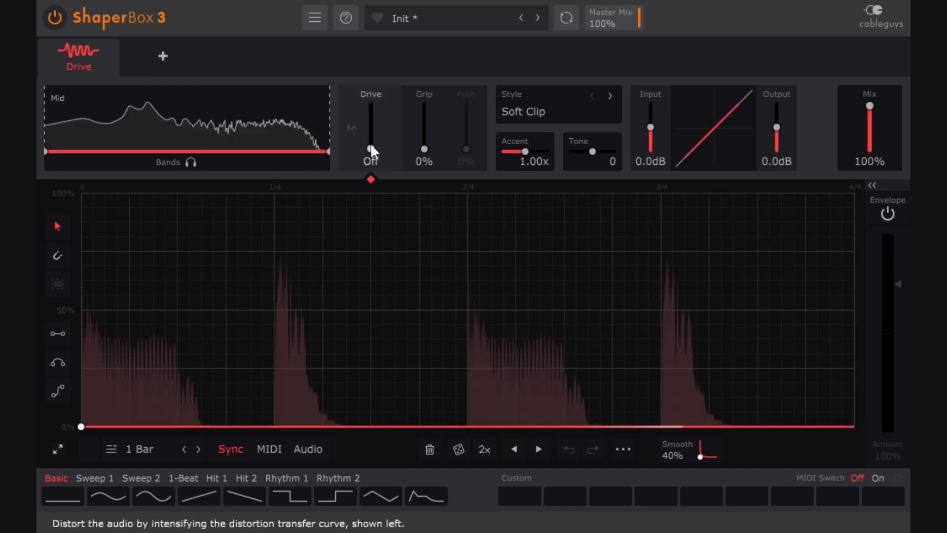
left_click_drag(371, 147, 371, 132)
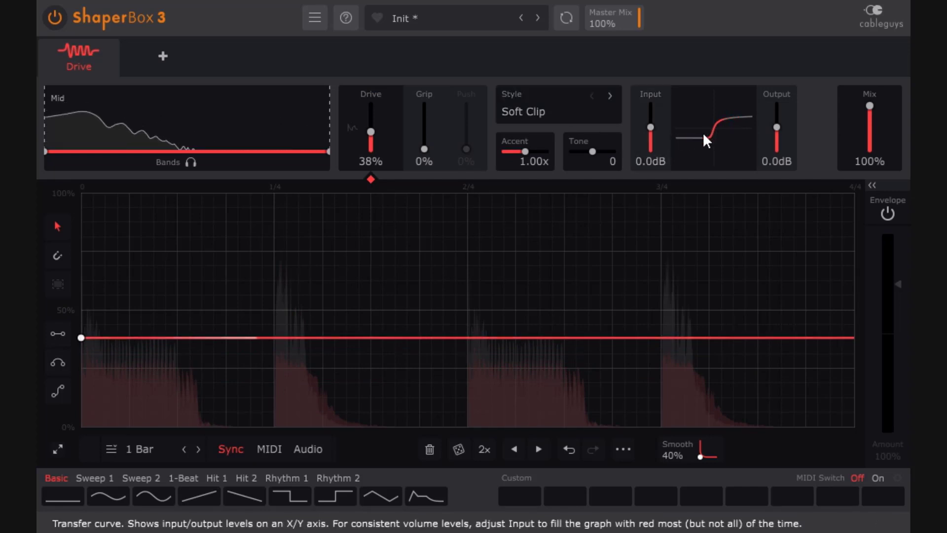
- Raise the Drive amount to 57% and 100%, and bring it down to 11%
left_click_drag(371, 132, 371, 124)
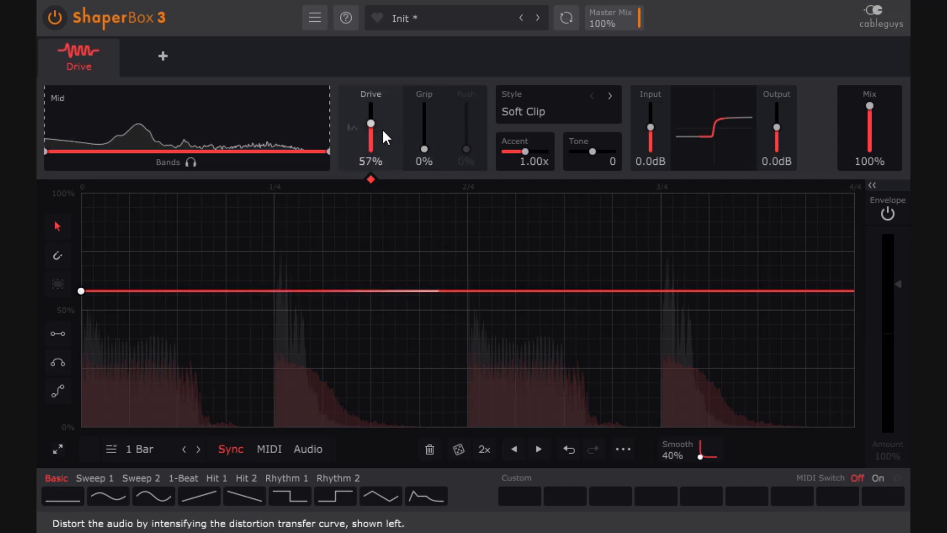
left_click_drag(385, 137, 385, 114)
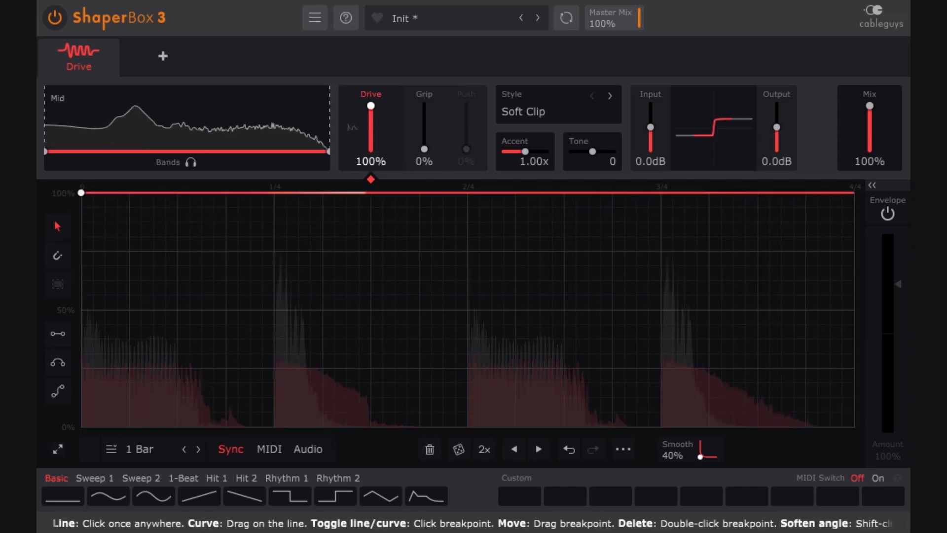
left_click_drag(371, 106, 371, 143)
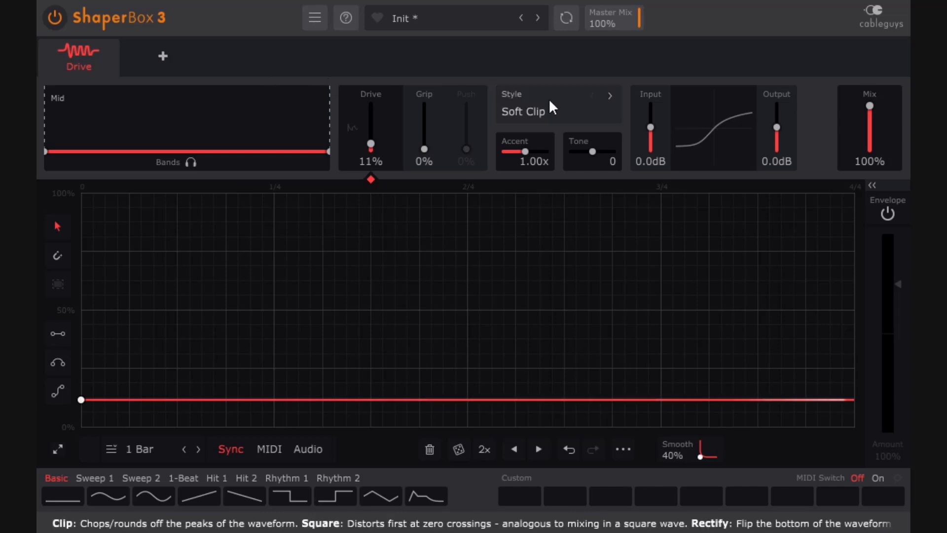
- Look through the available distortion styles while keeping Soft Clip, and set the Drive amount to 35%
left_click(522, 102)
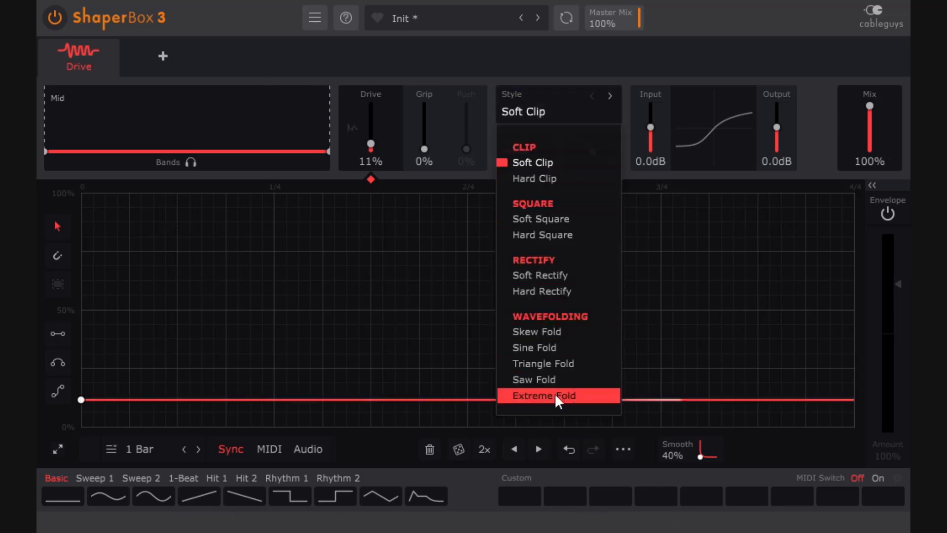
left_click(290, 95)
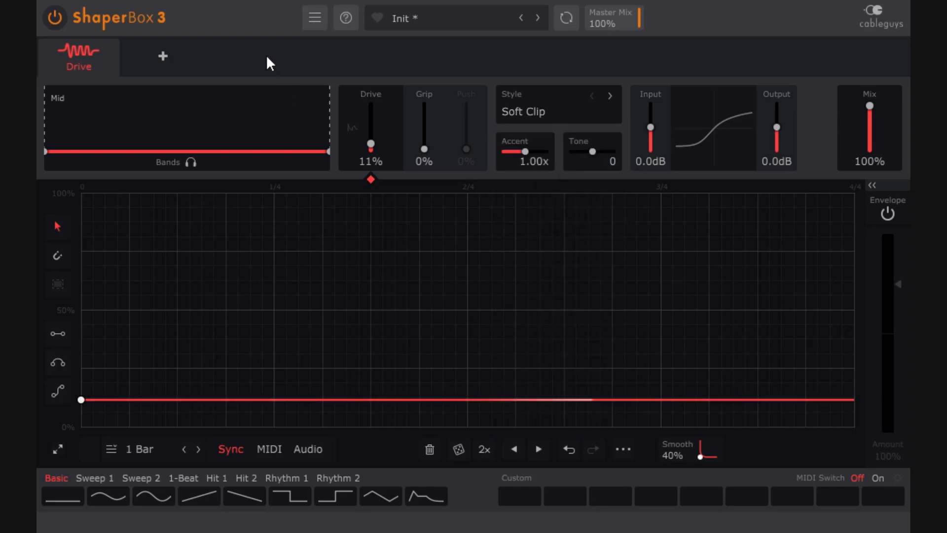
left_click_drag(371, 143, 371, 133)
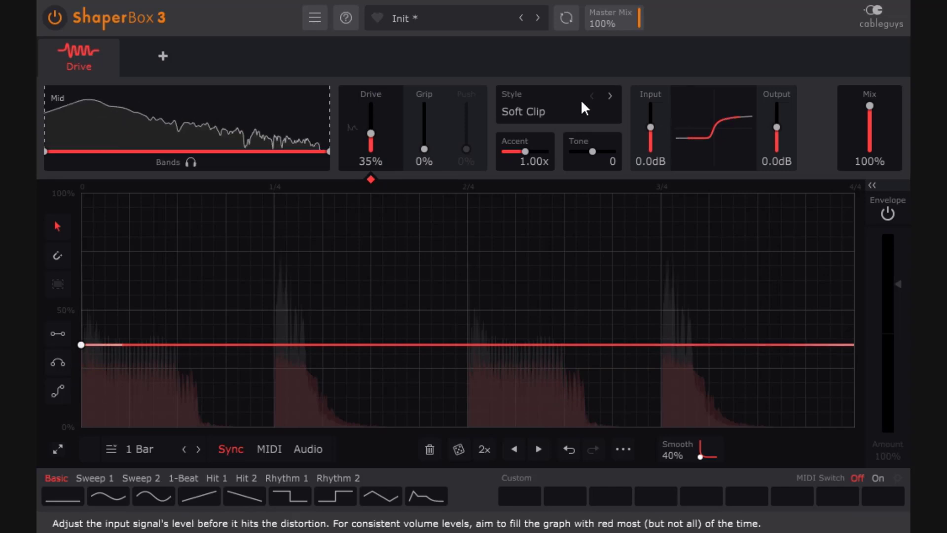
- Audition the Hard Clip, Soft Square and Hard Square distortion styles one after another
left_click(518, 110)
left_click(538, 178)
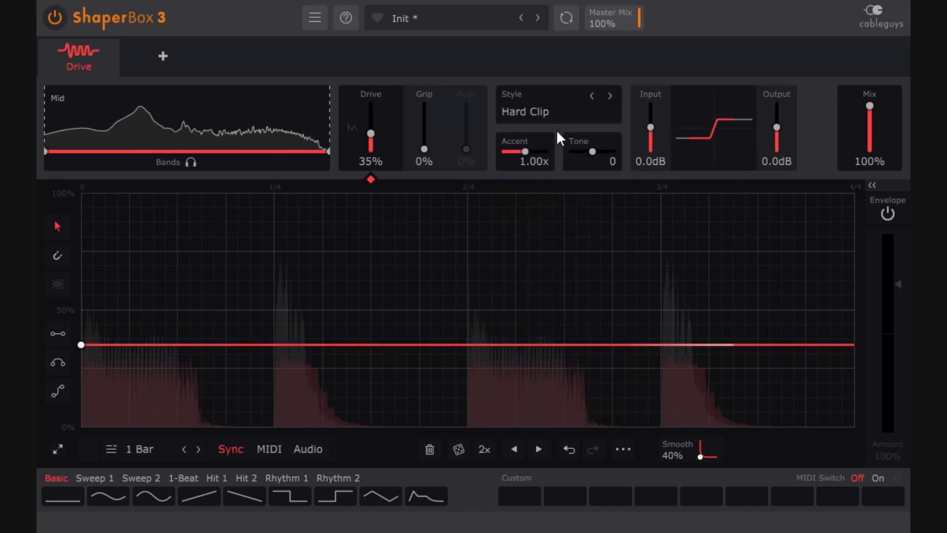
left_click(538, 113)
left_click(552, 218)
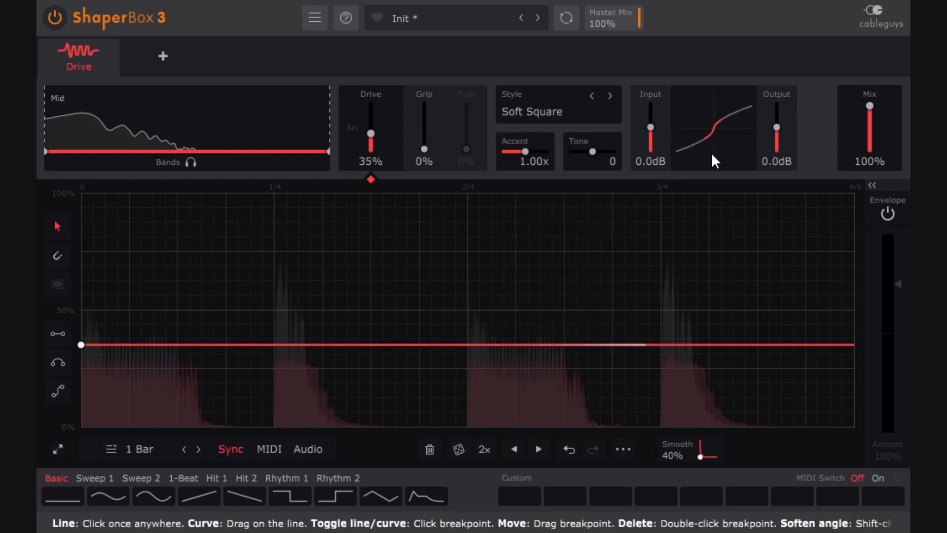
left_click(541, 109)
left_click(548, 233)
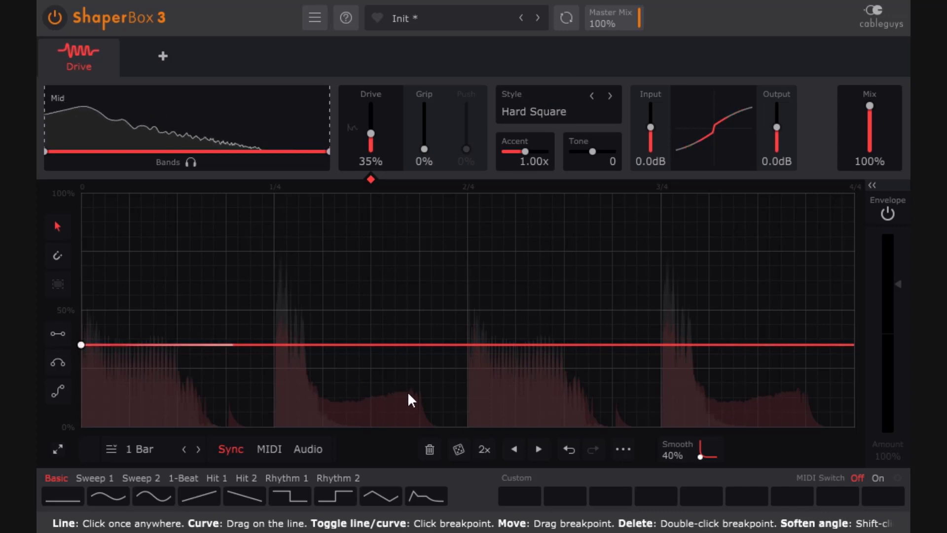
- Audition the Soft Rectify, Skew Fold and Saw Fold distortion styles one after another
left_click(532, 113)
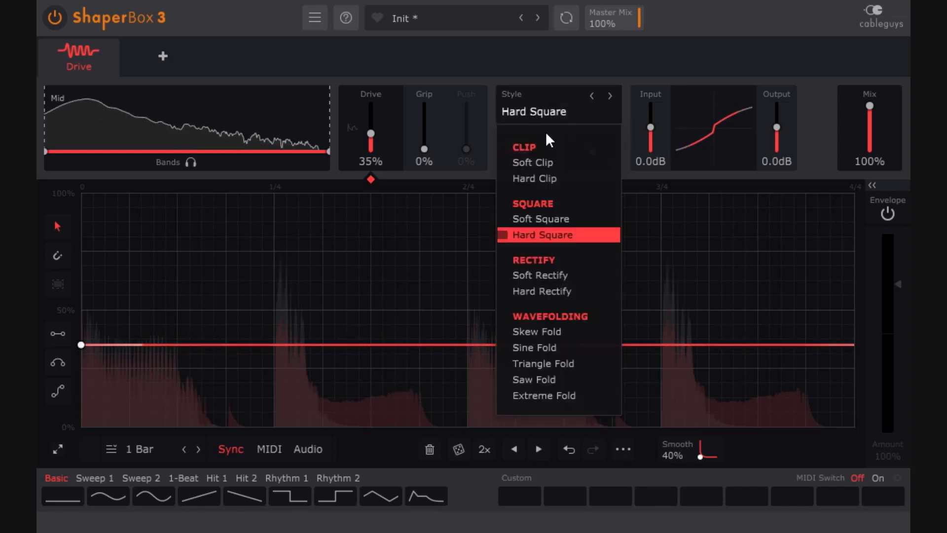
left_click(541, 275)
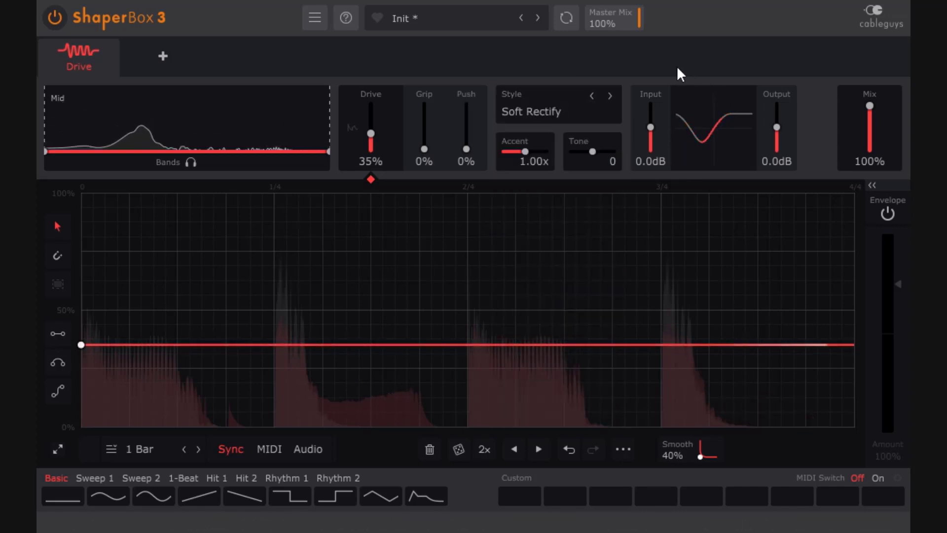
left_click(546, 114)
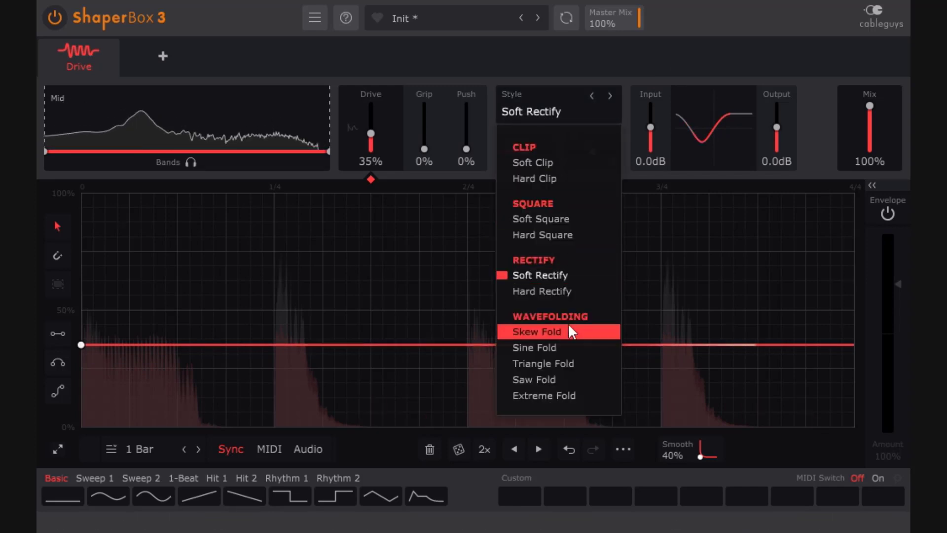
left_click(556, 332)
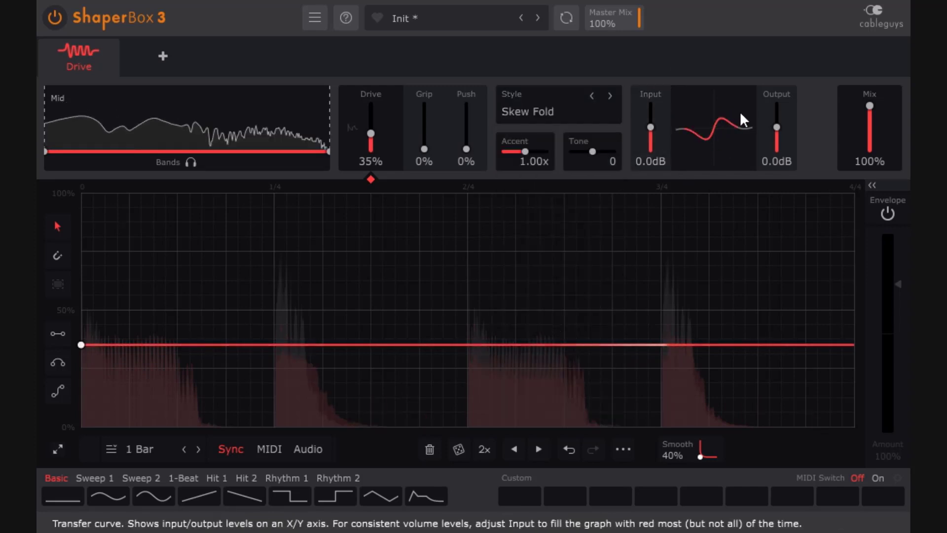
left_click(542, 112)
left_click(576, 363)
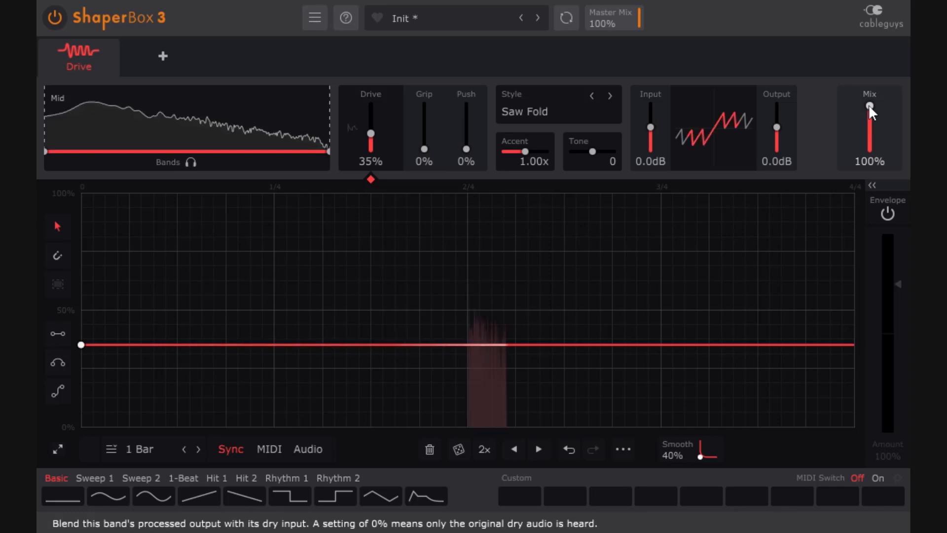
- Lower the Drive shaper's Mix to 13% and switch the shaper off and on to compare the sound
left_click_drag(869, 104, 869, 143)
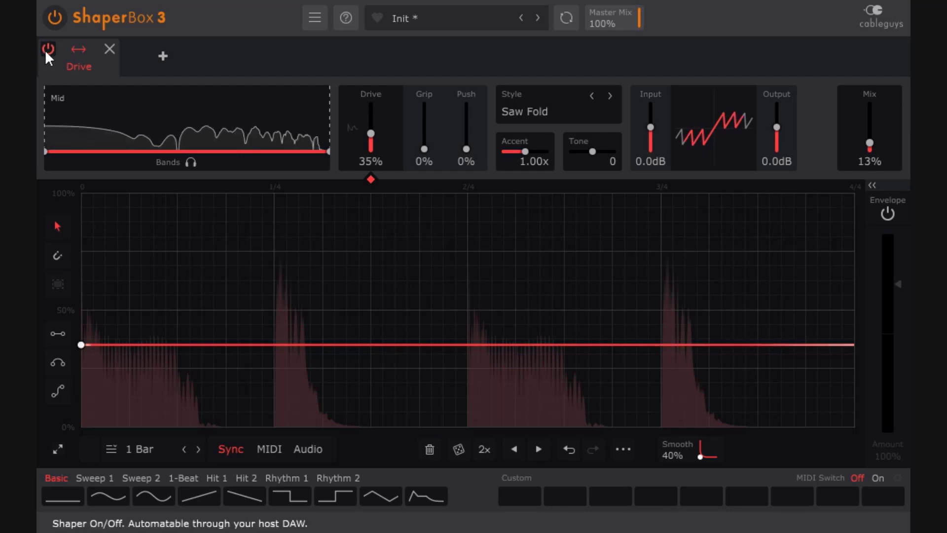
left_click(46, 50)
left_click(47, 49)
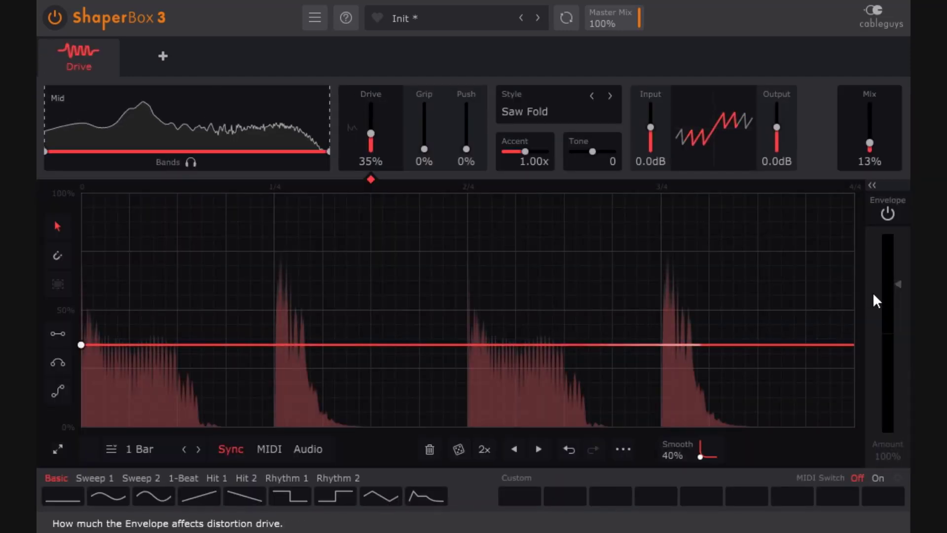
- Apply the Hard Clip style with Drive at 49% and Mix at 16%, and compare it with the shaper bypassed
left_click(516, 111)
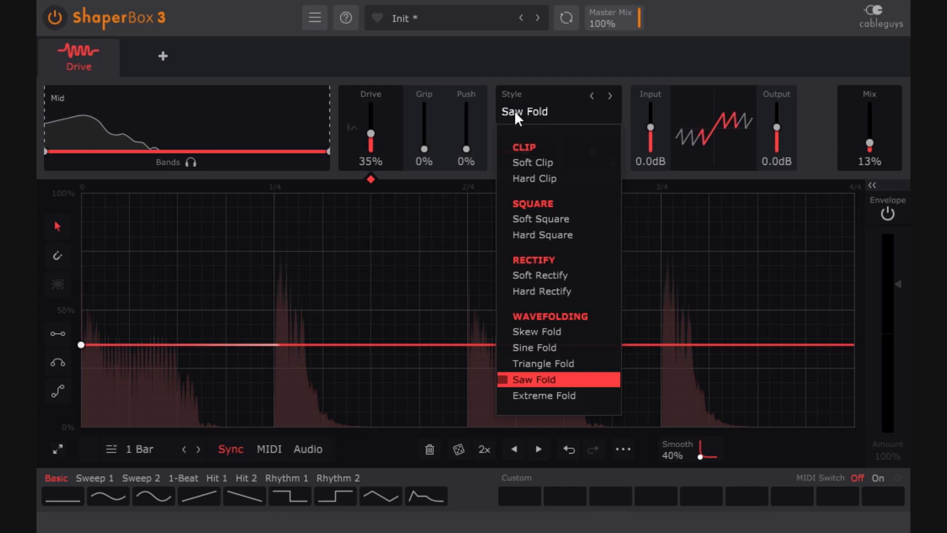
left_click(537, 179)
left_click_drag(370, 135, 370, 127)
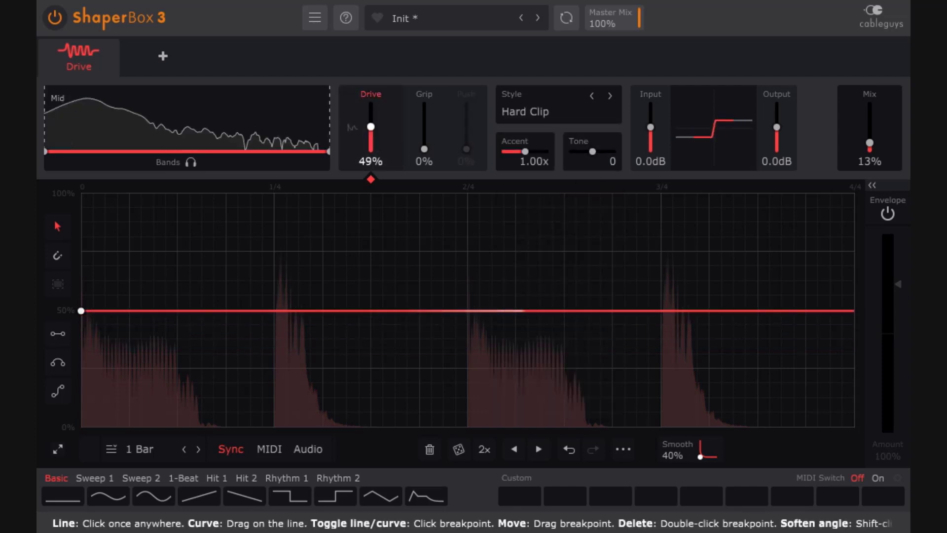
mouse_move(866, 148)
left_mouse_down()
mouse_move(865, 124)
mouse_move(870, 141)
left_mouse_up()
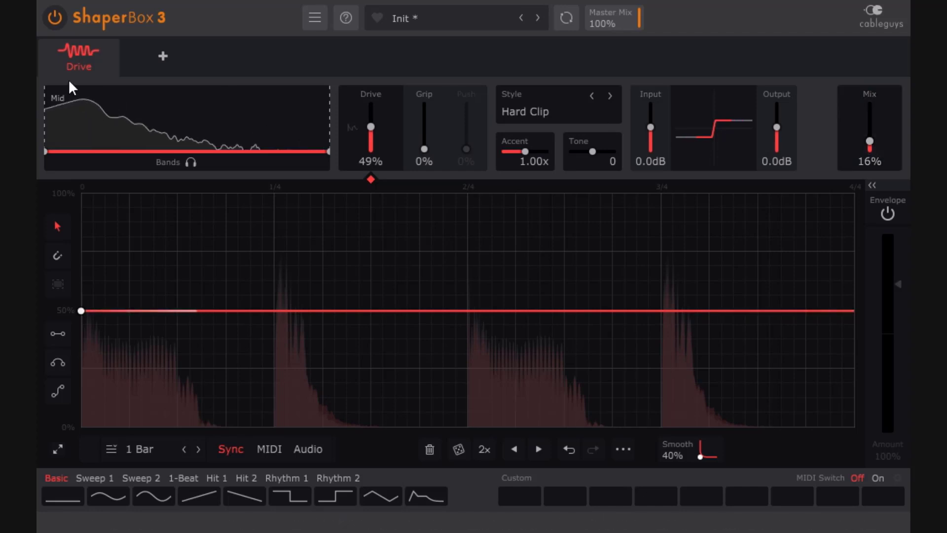
left_click(49, 50)
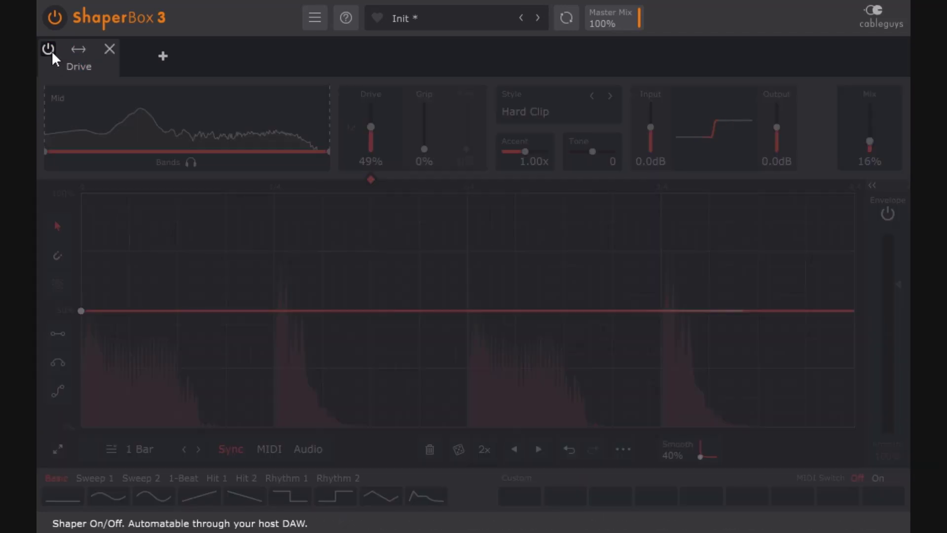
left_click(50, 50)
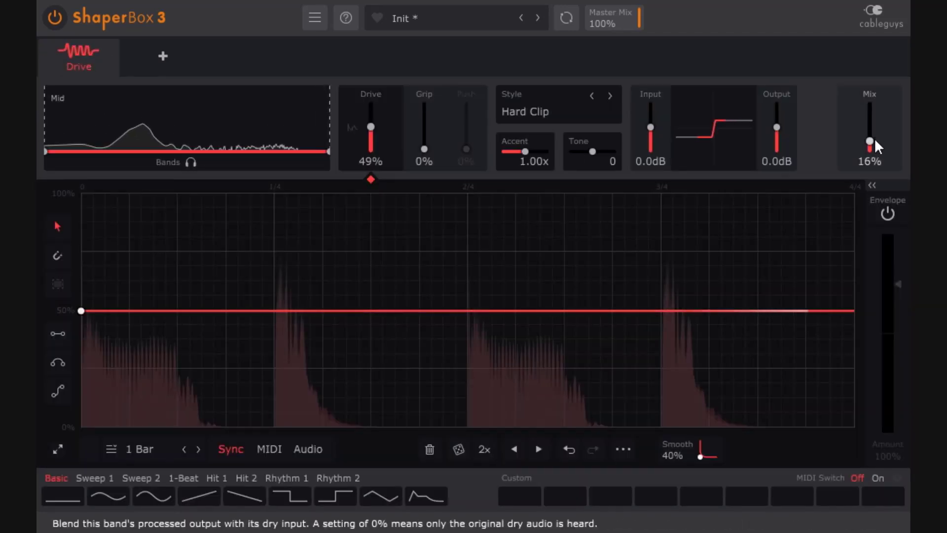
- Restore the shaper's Mix to 100% and lower the Drive amount to 16%
left_click_drag(870, 142, 870, 105)
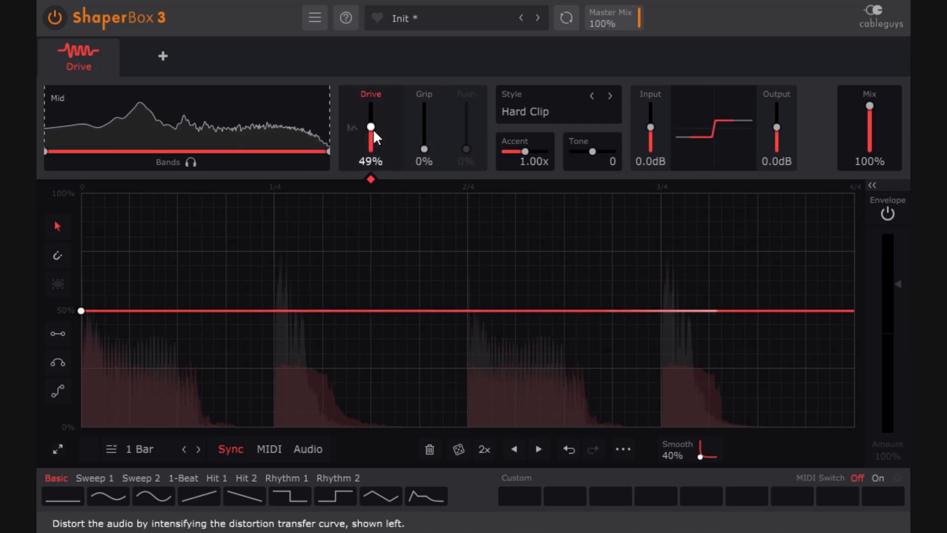
mouse_move(371, 127)
left_mouse_down()
mouse_move(371, 142)
mouse_move(373, 129)
left_mouse_up()
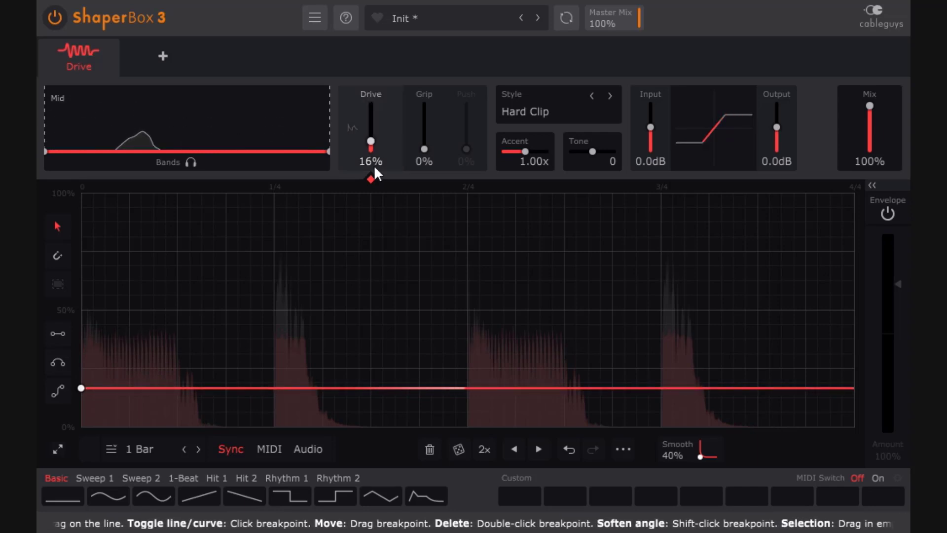
- Try Input levels of 8.3 dB, 14 dB and -4.9 dB, and reset the Input to 0.0 dB
left_click(652, 128)
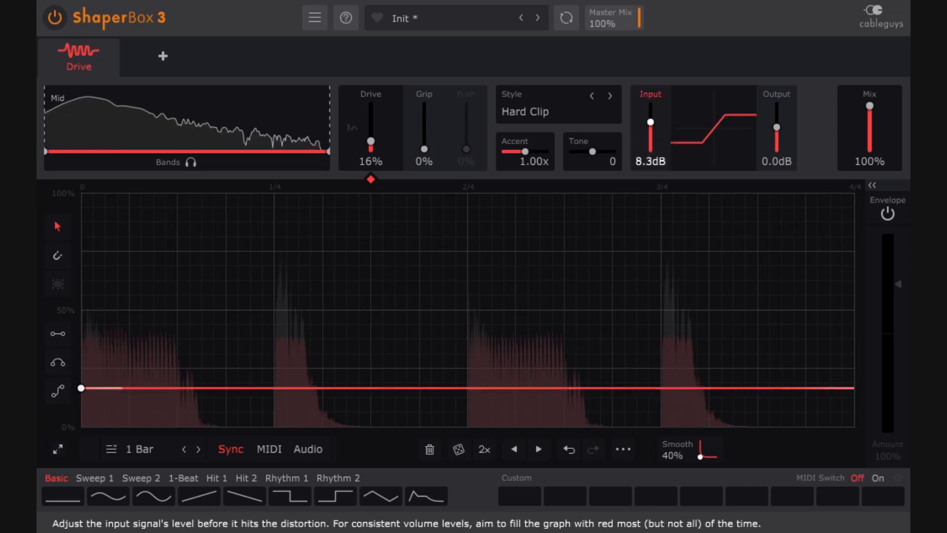
left_click_drag(650, 122, 650, 117)
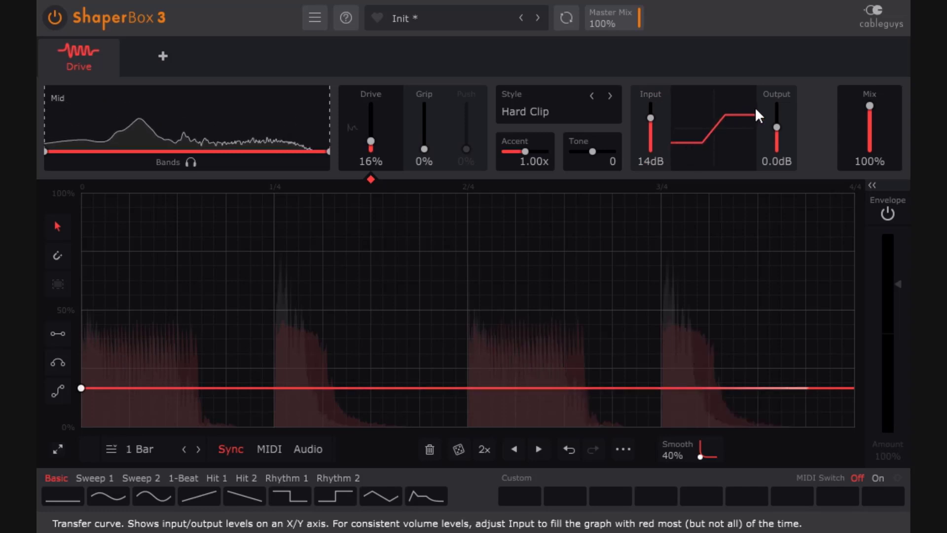
left_click_drag(650, 117, 651, 132)
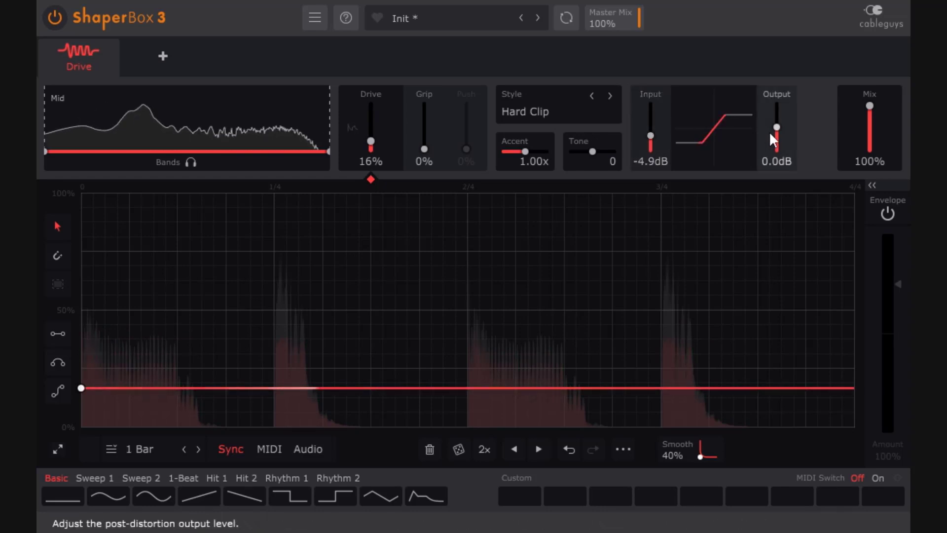
double_click(654, 131)
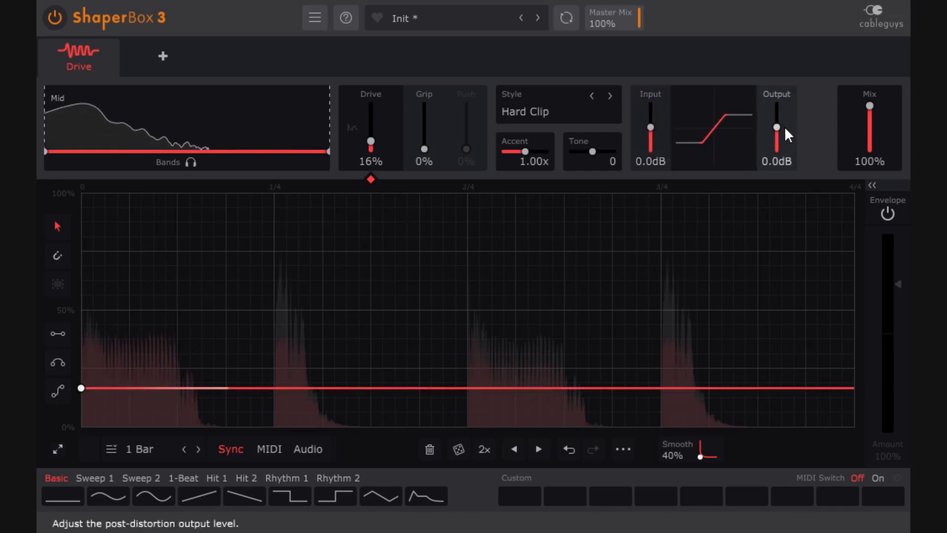
- Try raising the Input level while lowering the Output level to compensate
left_click_drag(656, 127, 655, 117)
left_click_drag(777, 127, 777, 139)
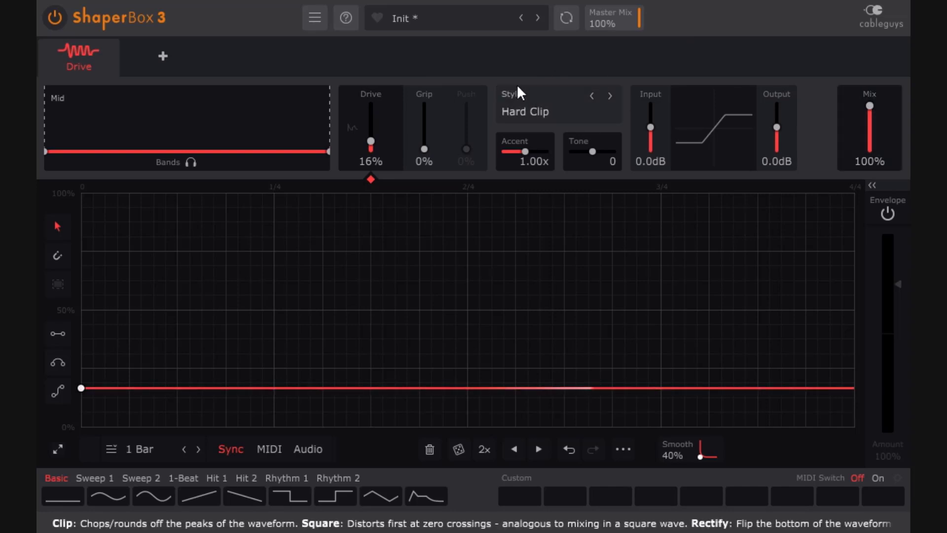
- With the Soft Clip style, set the Drive amount to 35% and raise Grip through 31% to 61%
left_click(567, 119)
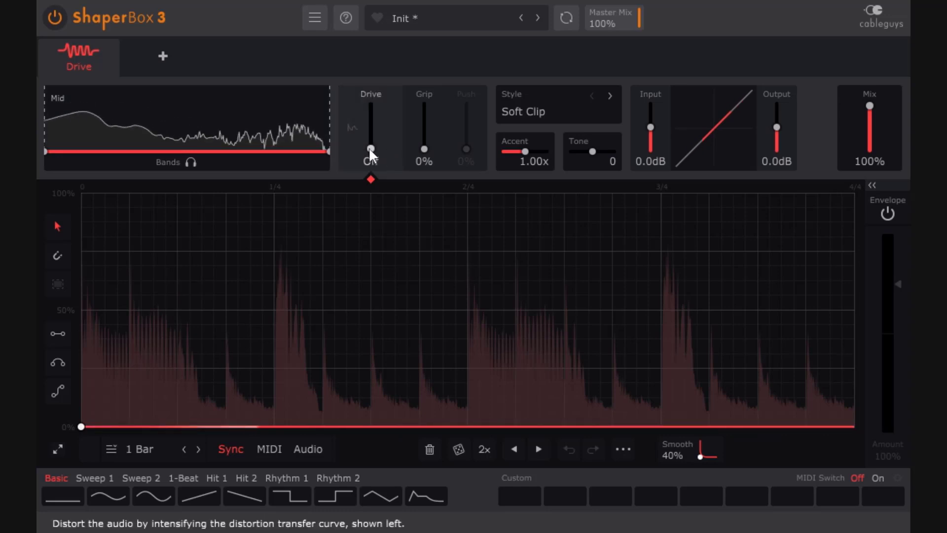
left_click_drag(371, 149, 371, 132)
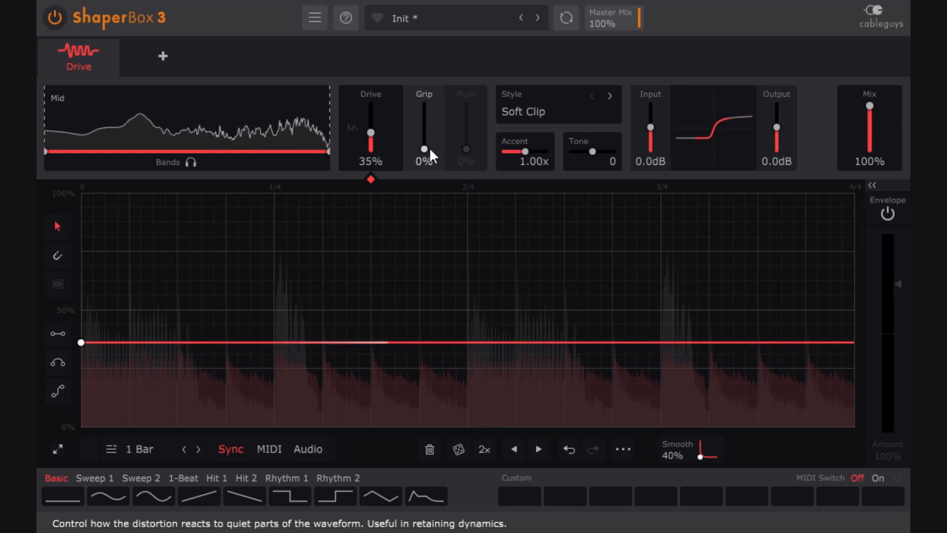
left_click_drag(429, 147, 429, 142)
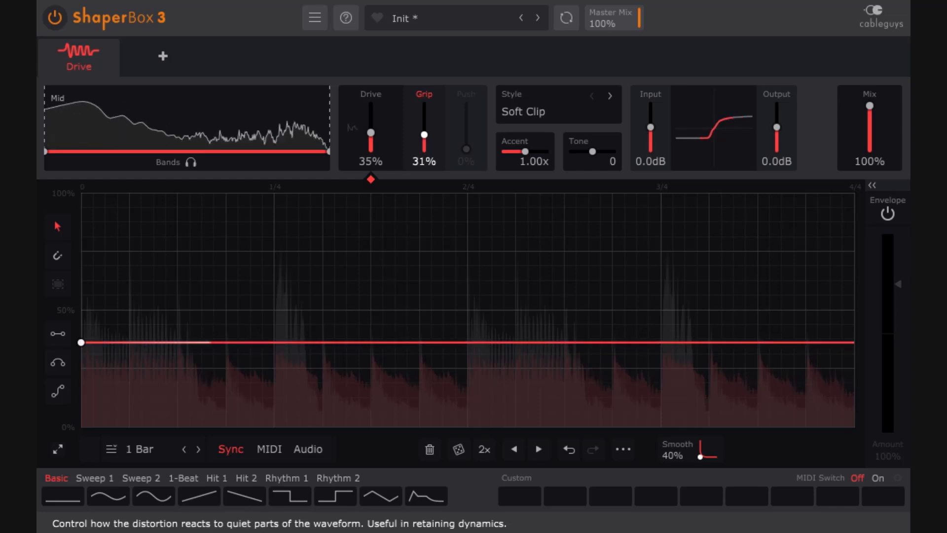
left_click_drag(425, 132, 424, 128)
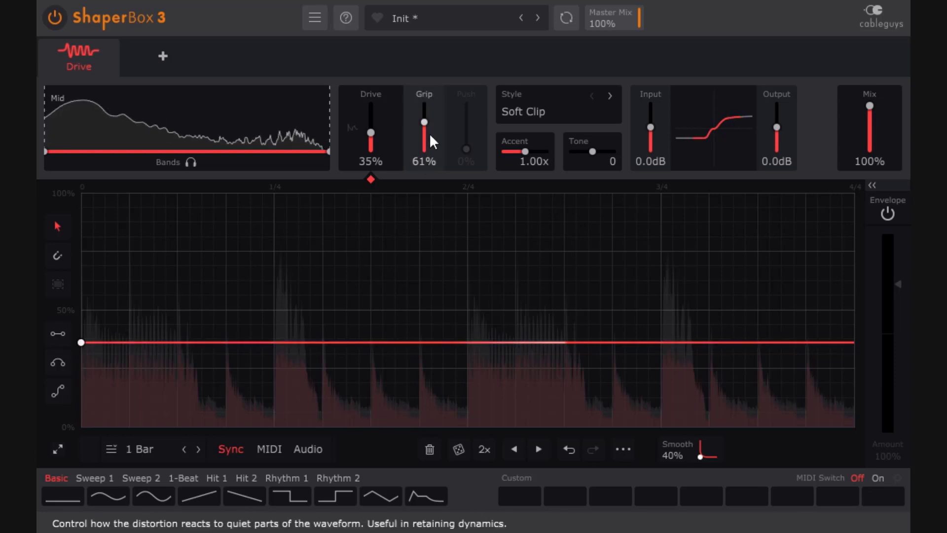
- Try Grip amounts of 72% and 100% on the Soft Clip distortion, and bring Grip down to 40%
left_click_drag(424, 122, 424, 121)
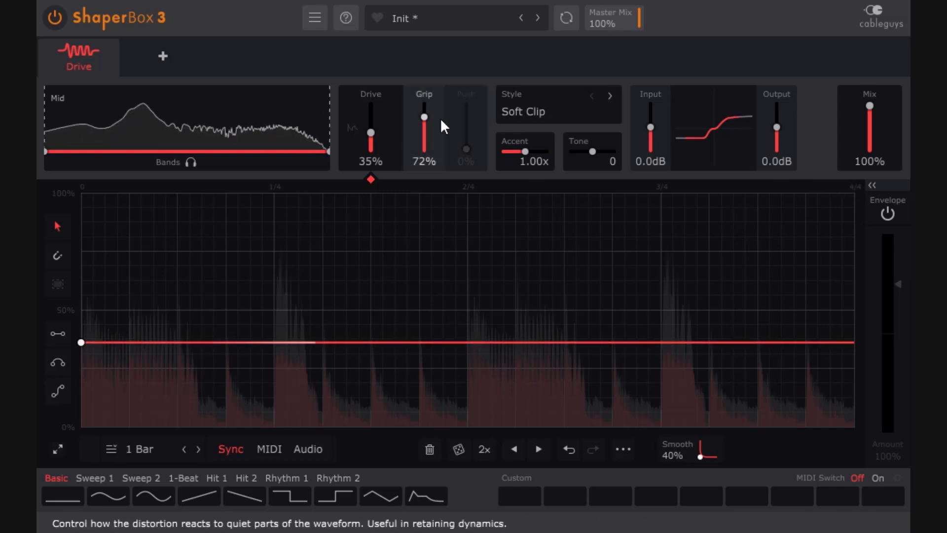
mouse_move(425, 117)
left_mouse_down()
mouse_move(424, 148)
mouse_move(425, 105)
left_mouse_up()
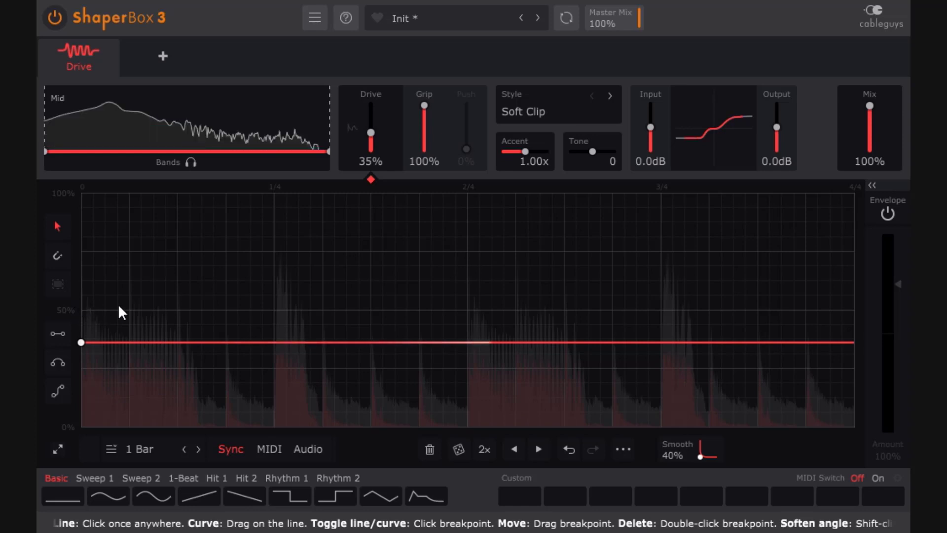
left_click_drag(426, 117, 427, 143)
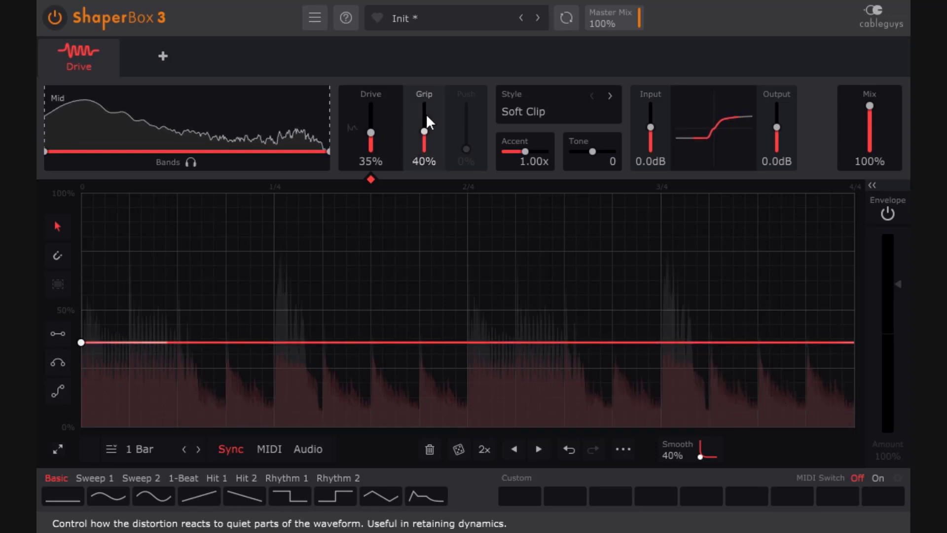
- Bypass and re-enable the Drive shaper for comparison, and try a Mix of 27% before resetting it to 100%
left_click(48, 49)
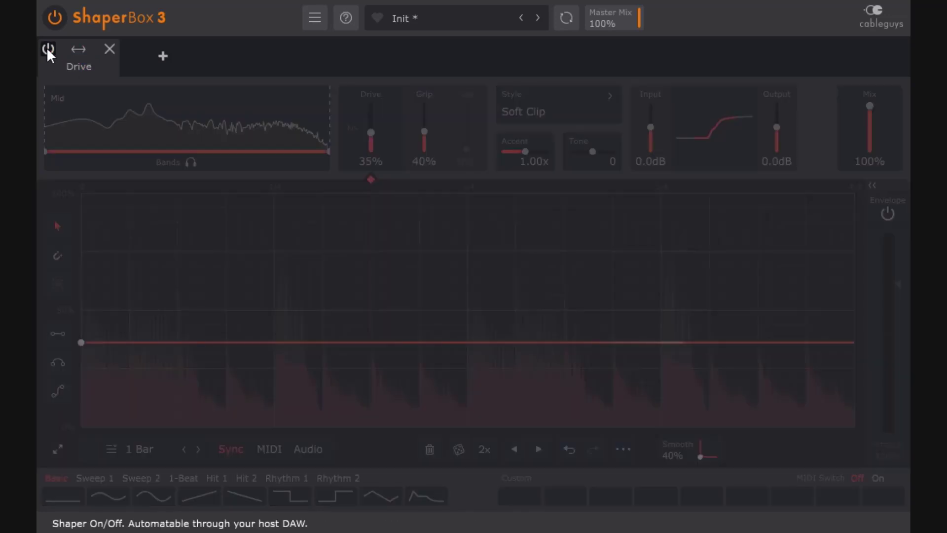
left_click(48, 50)
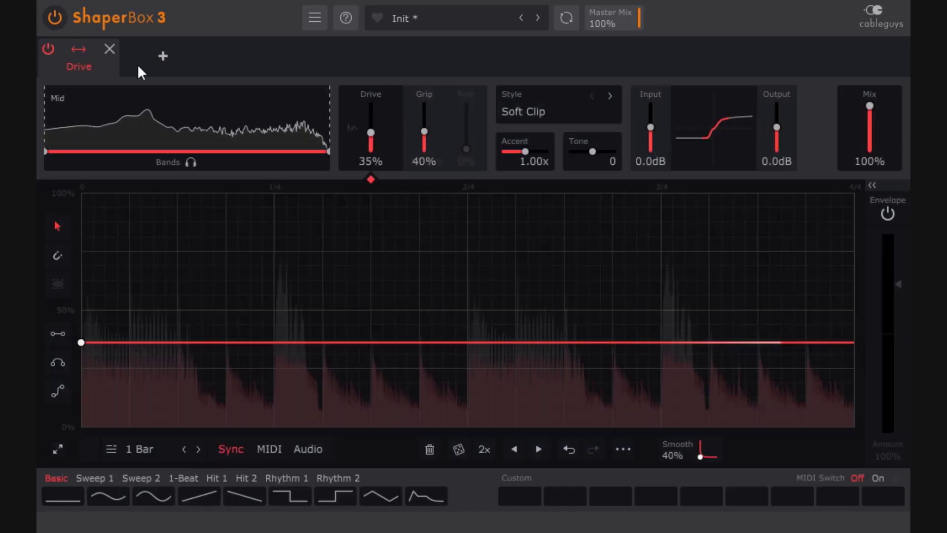
mouse_move(875, 119)
left_mouse_down()
mouse_move(874, 142)
mouse_move(870, 136)
left_mouse_up()
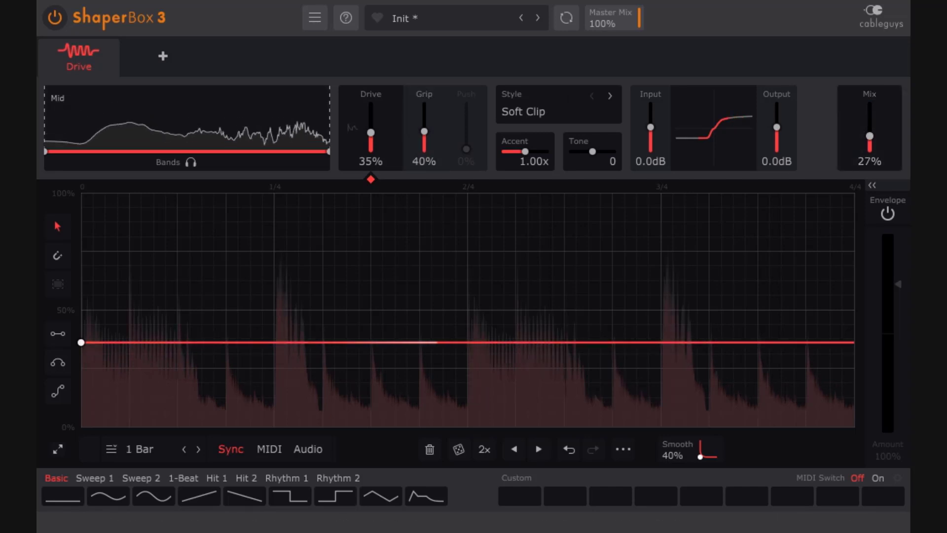
double_click(871, 141)
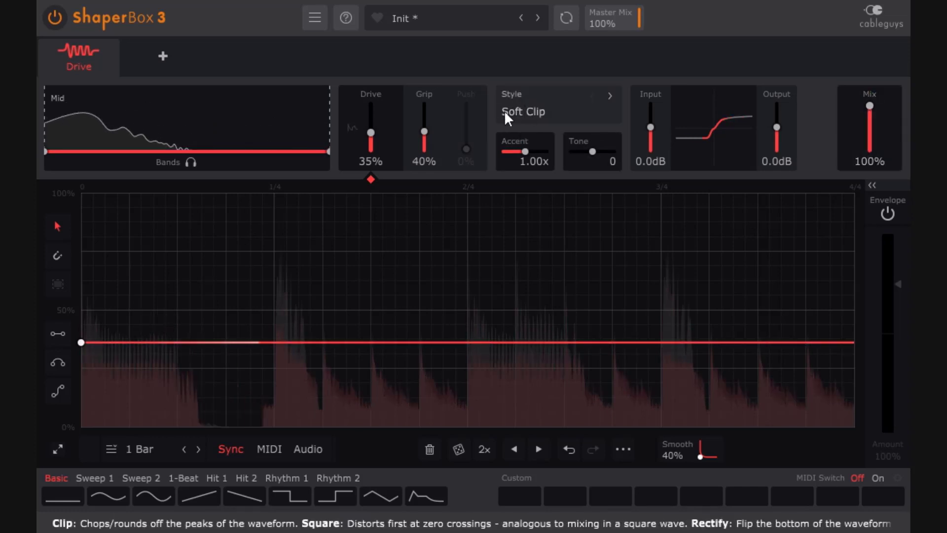
- Switch the distortion style to Hard Clip, compare Grip at 0% and 44%, and stop playback
left_click(556, 106)
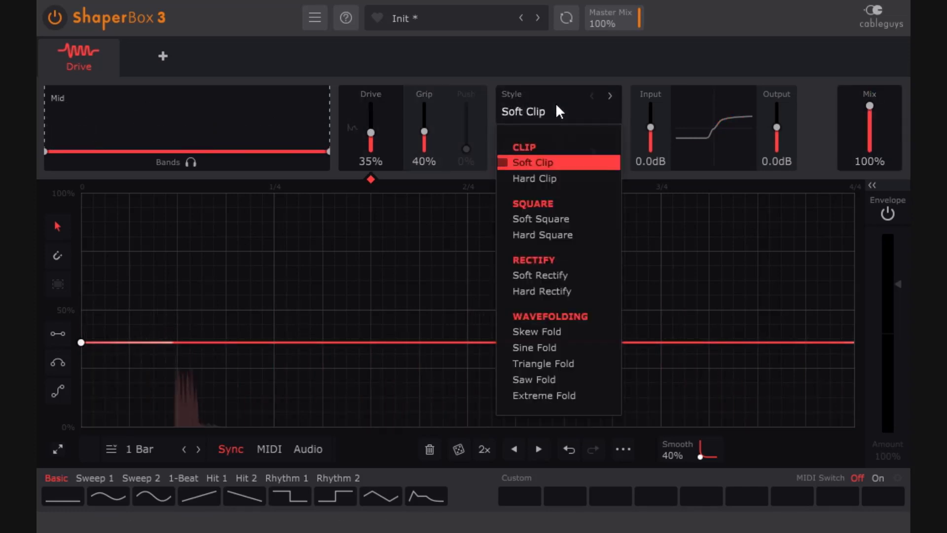
left_click(570, 181)
left_click_drag(424, 131, 424, 150)
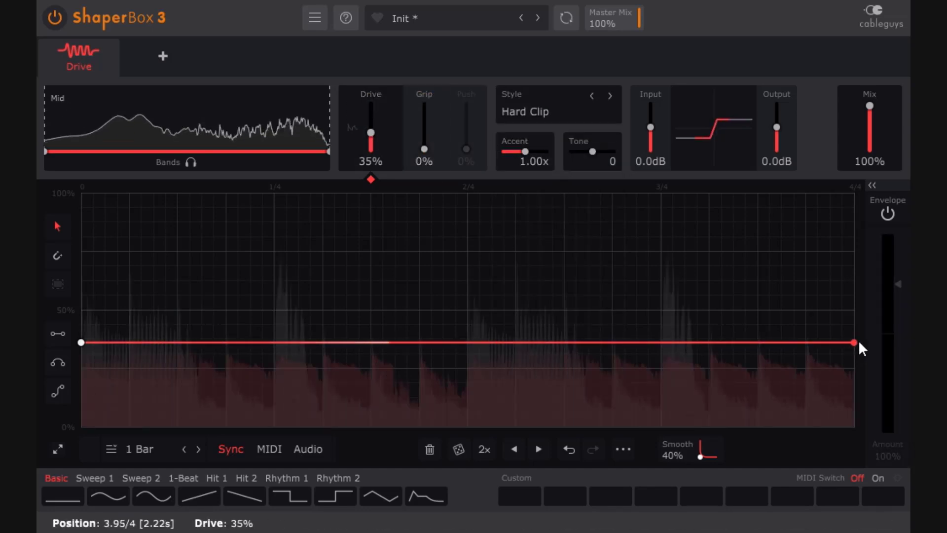
left_click_drag(425, 149, 424, 130)
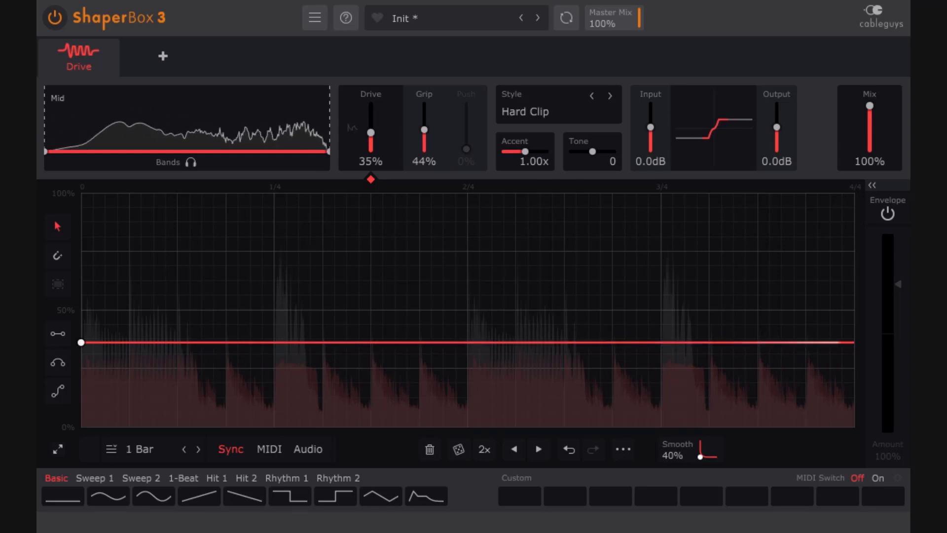
key("space")
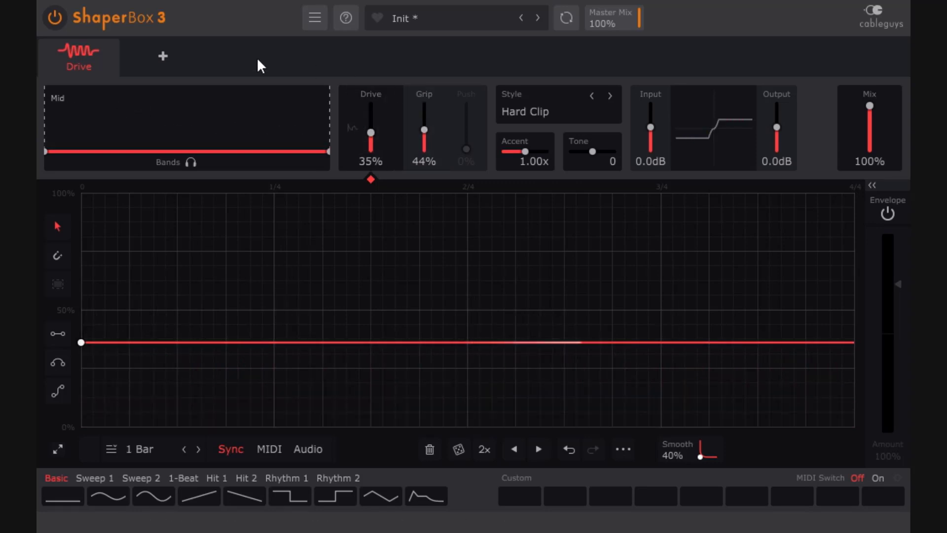
- Lower both the Drive and Grip amounts to 0% and restart playback of the loop
left_click_drag(372, 131, 372, 158)
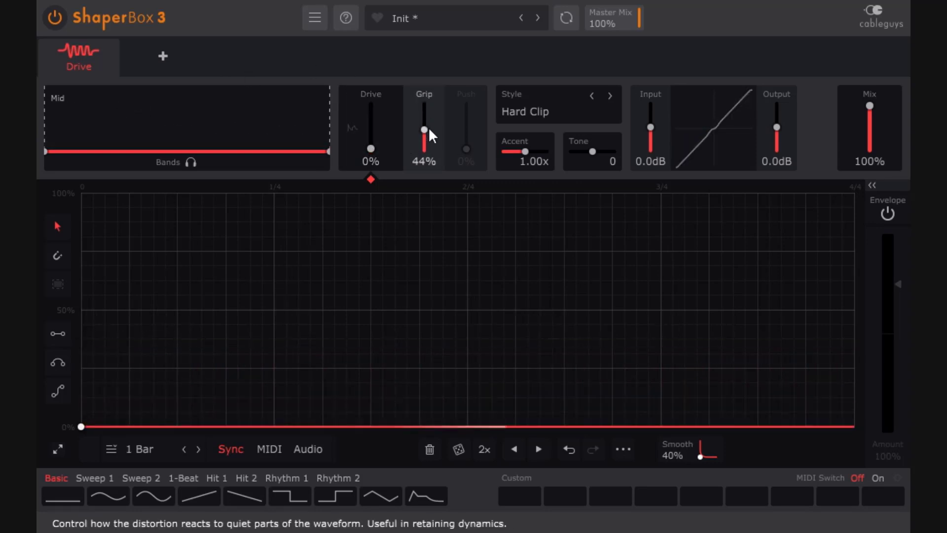
left_click_drag(427, 127, 427, 157)
key("space")
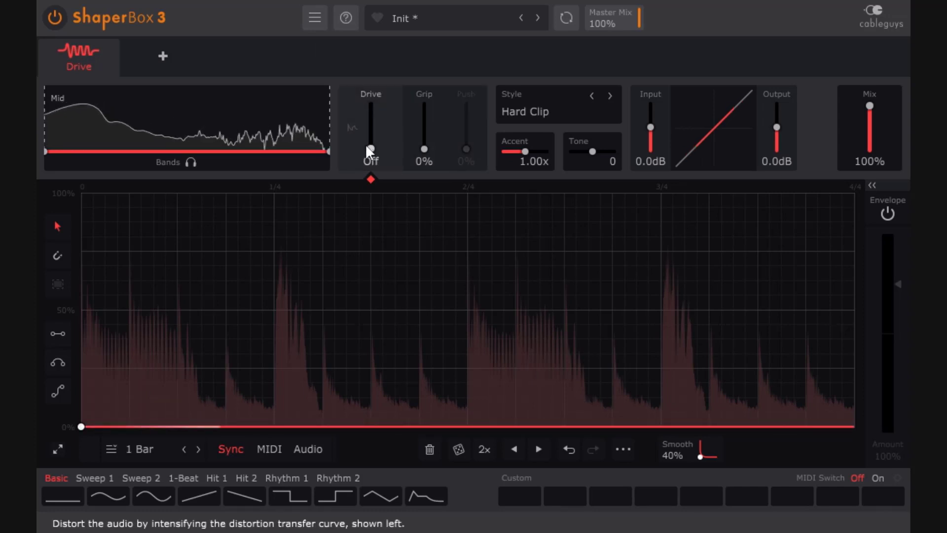
- Try a Grip of 86% with no Drive applied, and return Grip to 0%
left_click_drag(419, 150, 420, 119)
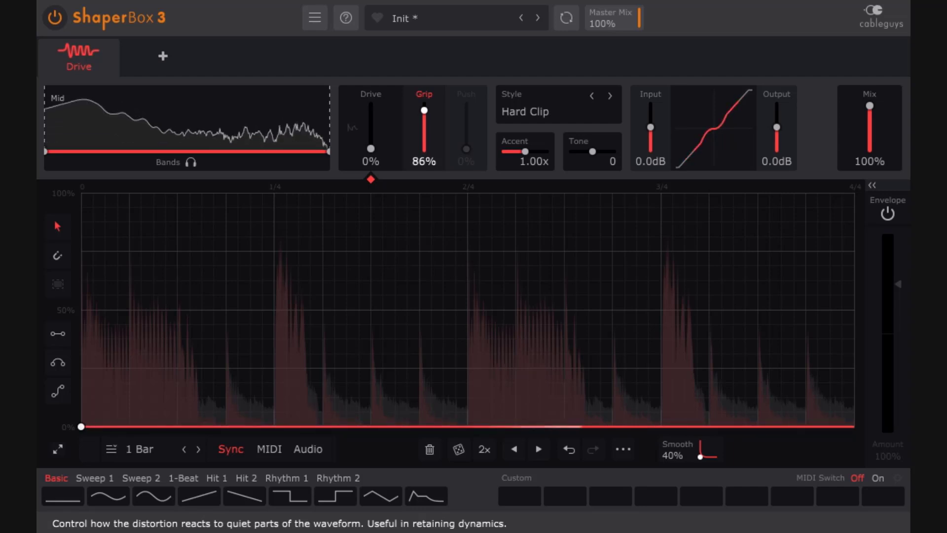
left_click_drag(425, 111, 424, 110)
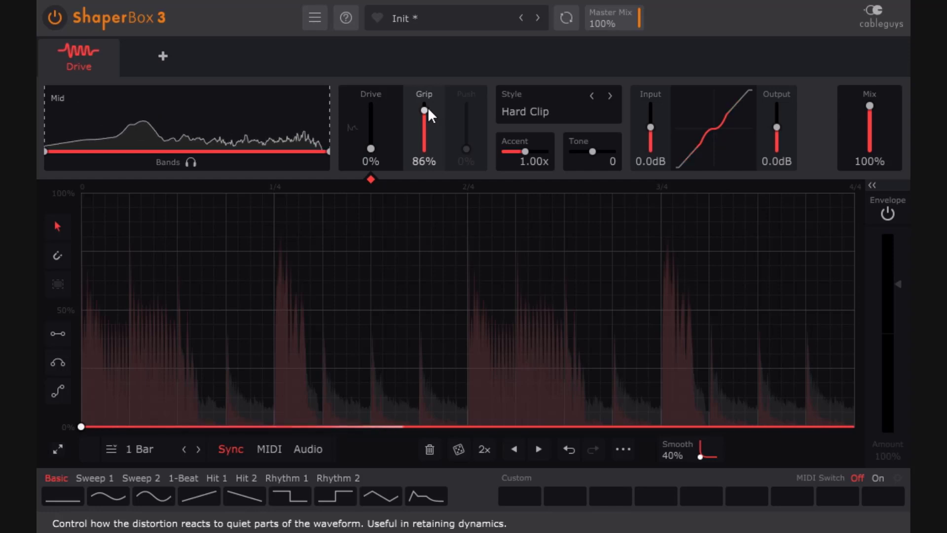
left_click_drag(428, 108, 424, 148)
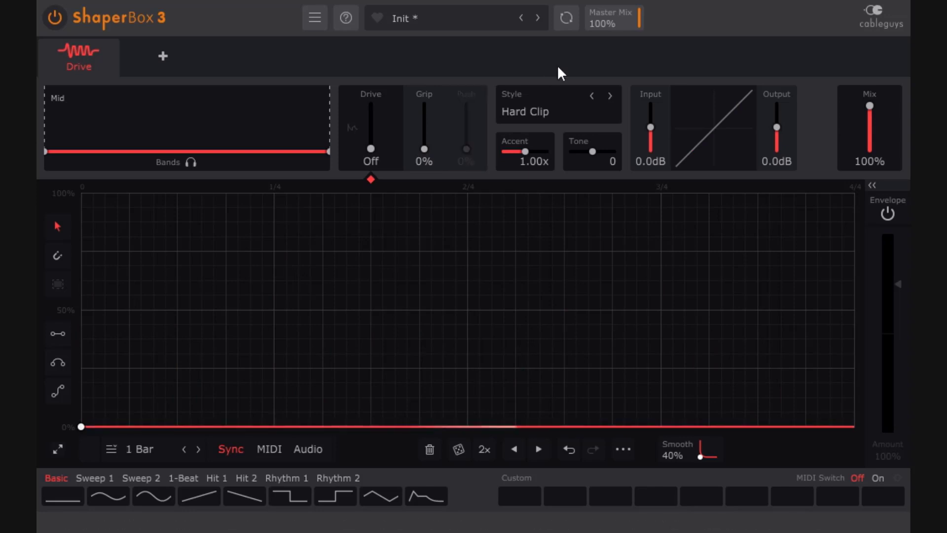
- Look through the available distortion styles, choose Soft Rectify, and raise the Drive amount through 32% to 37%
left_click(541, 116)
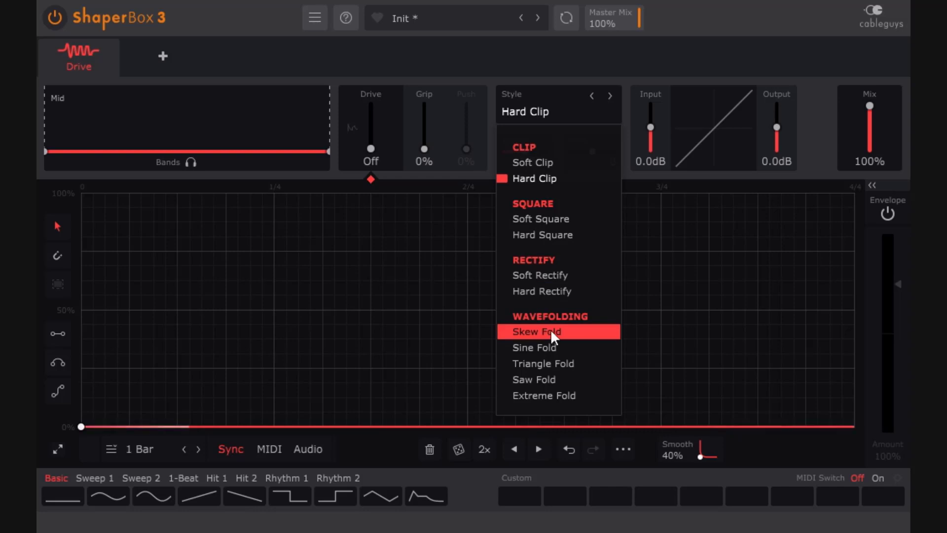
left_click(632, 62)
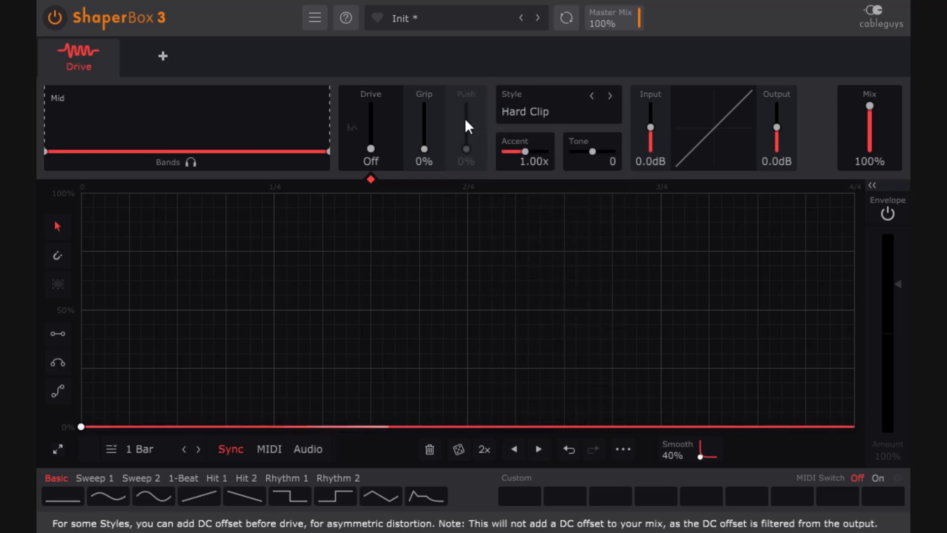
left_click(558, 112)
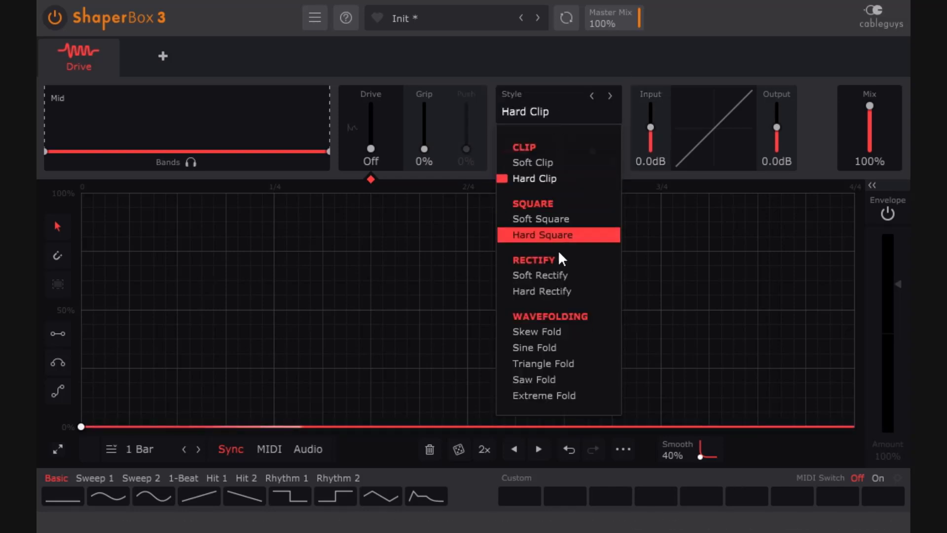
left_click(551, 275)
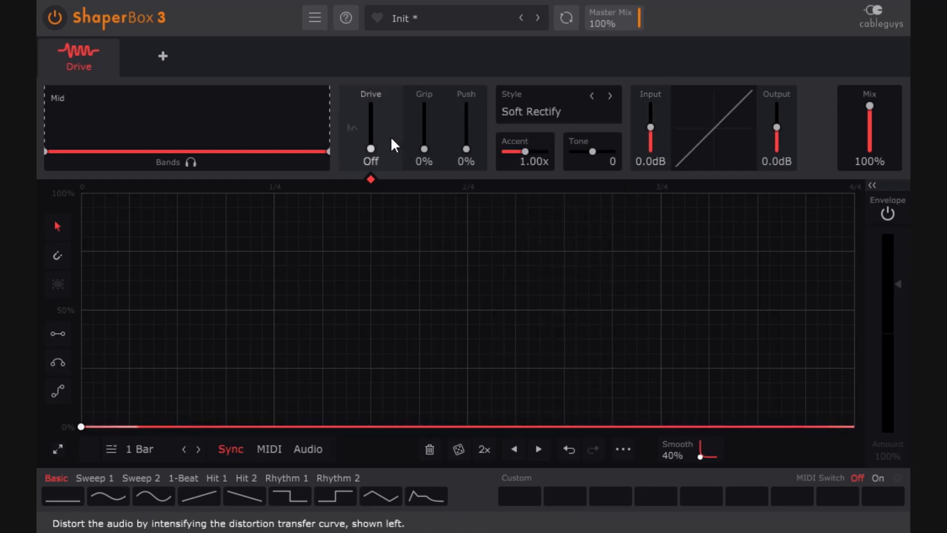
left_click_drag(371, 148, 371, 134)
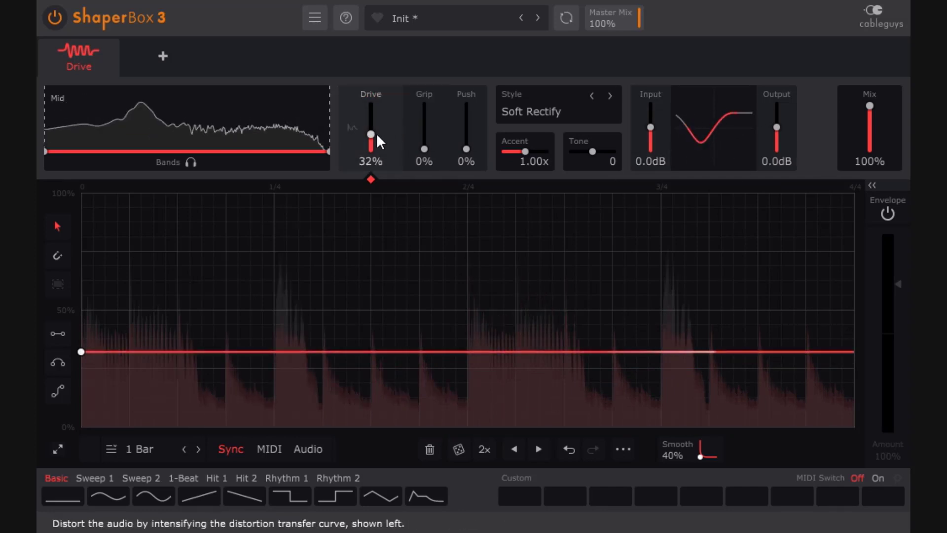
left_click_drag(377, 134, 377, 130)
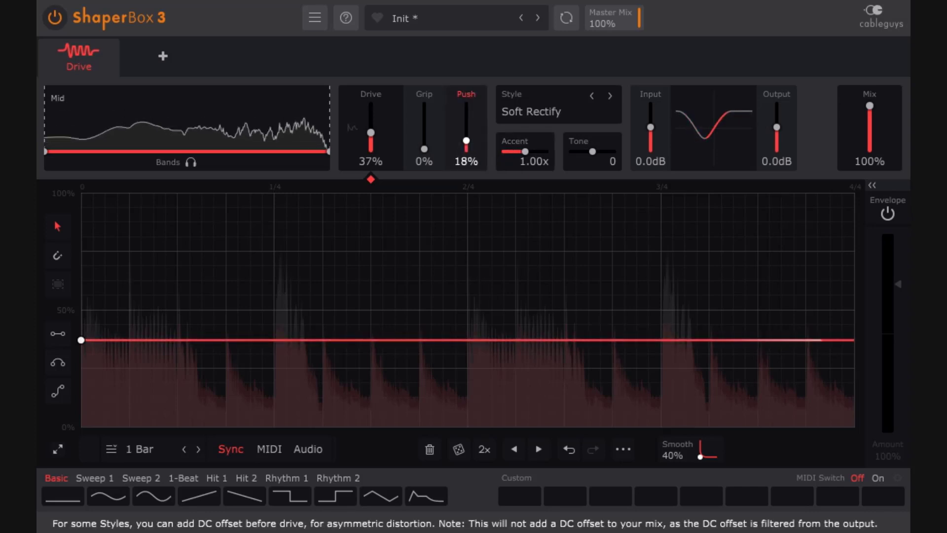
- Raise Push to 58%, return it to 0% for comparison, and set it to 100%
left_click_drag(466, 141, 466, 138)
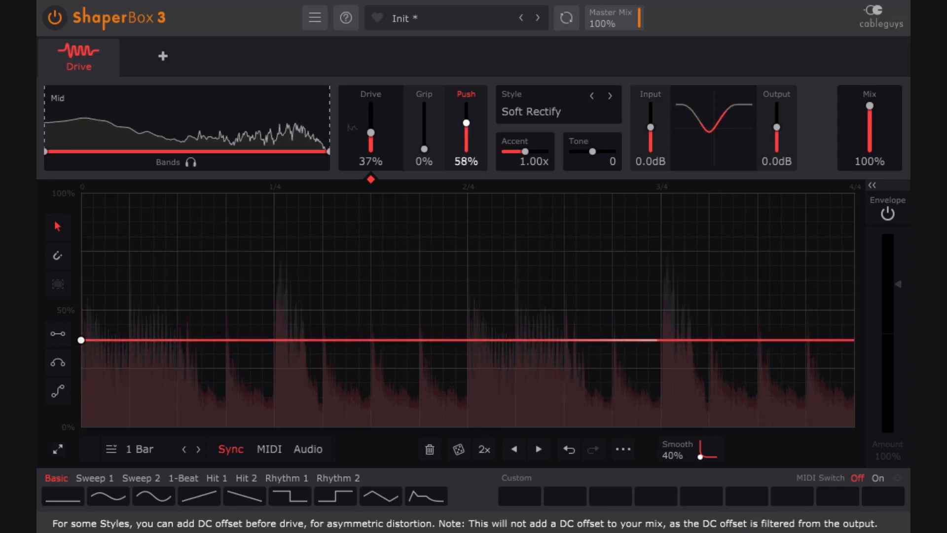
left_click_drag(467, 118, 466, 149)
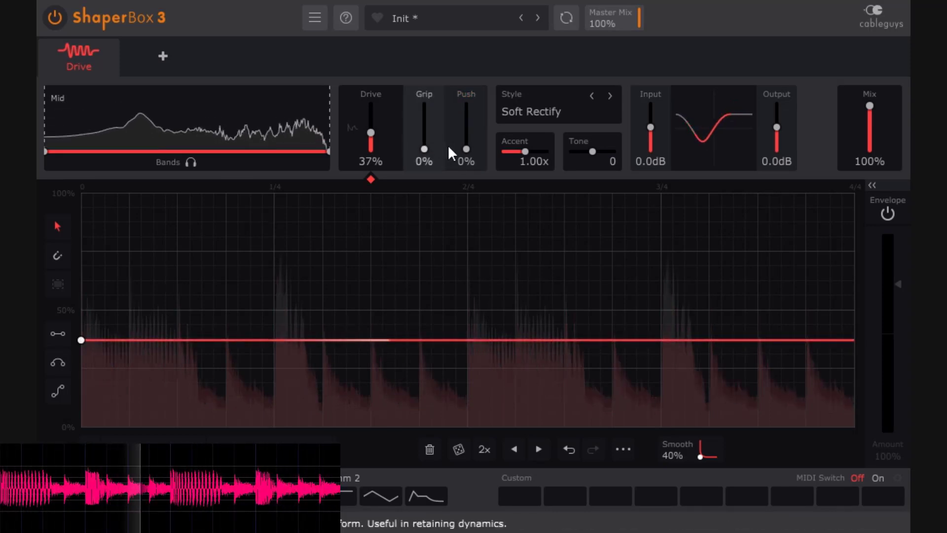
left_click_drag(466, 149, 467, 105)
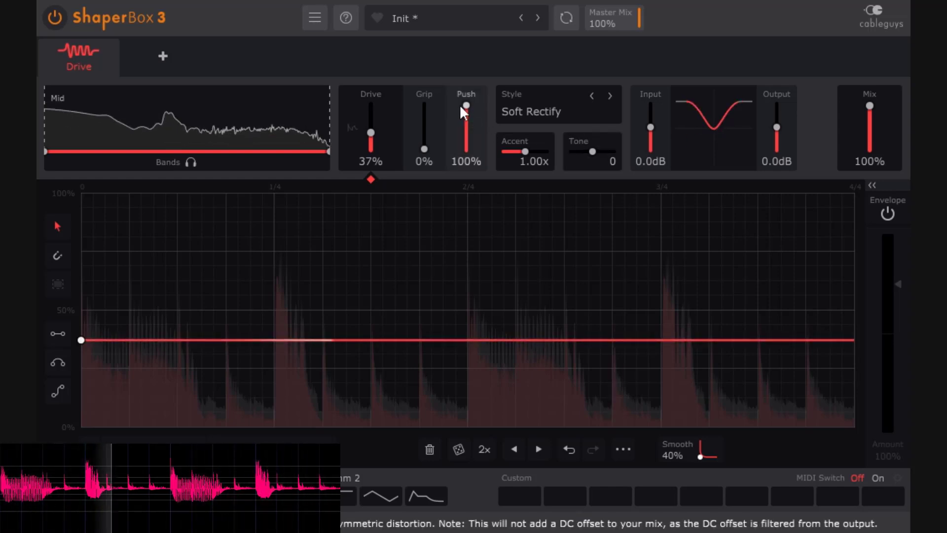
- Change the distortion style to Hard Rectify and on to Sine Fold, and lower the Push amount
left_click(534, 119)
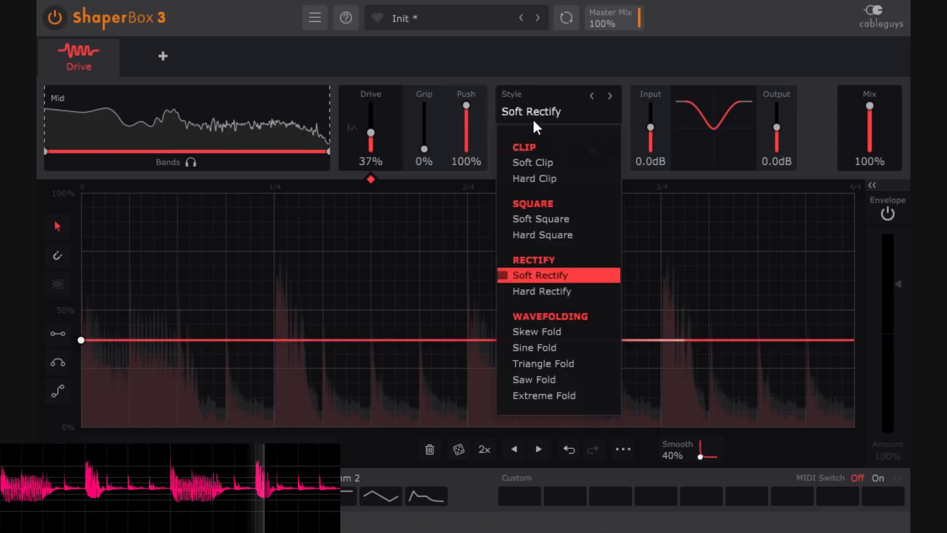
left_click(550, 293)
left_click(568, 118)
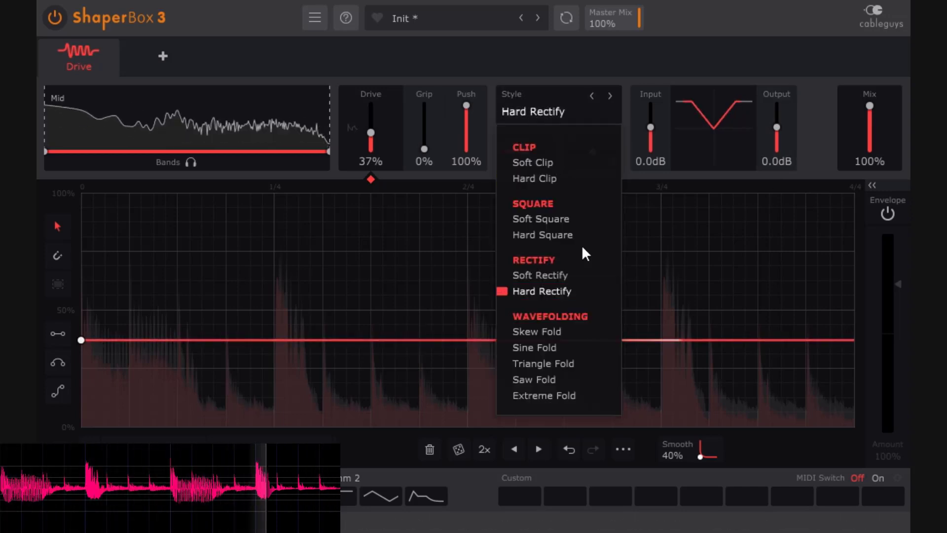
left_click(552, 345)
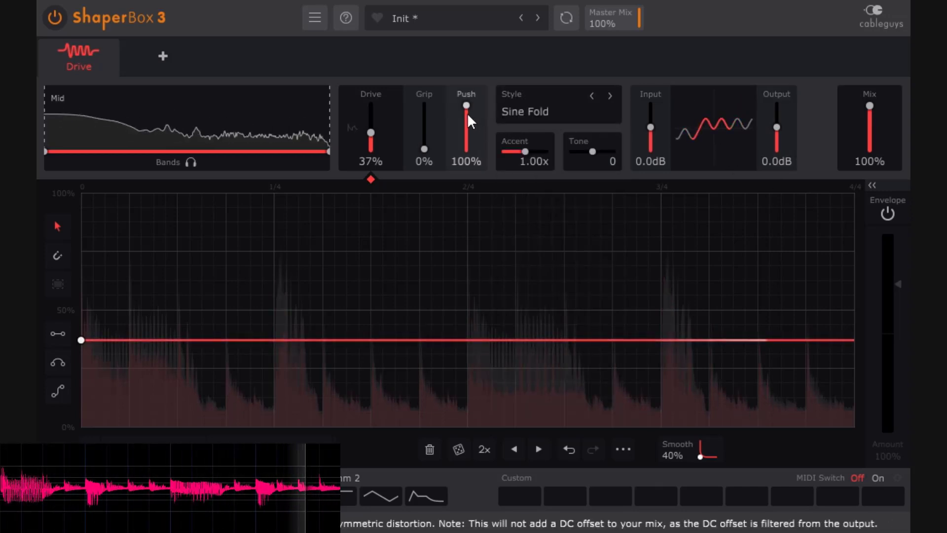
left_click_drag(467, 114, 467, 149)
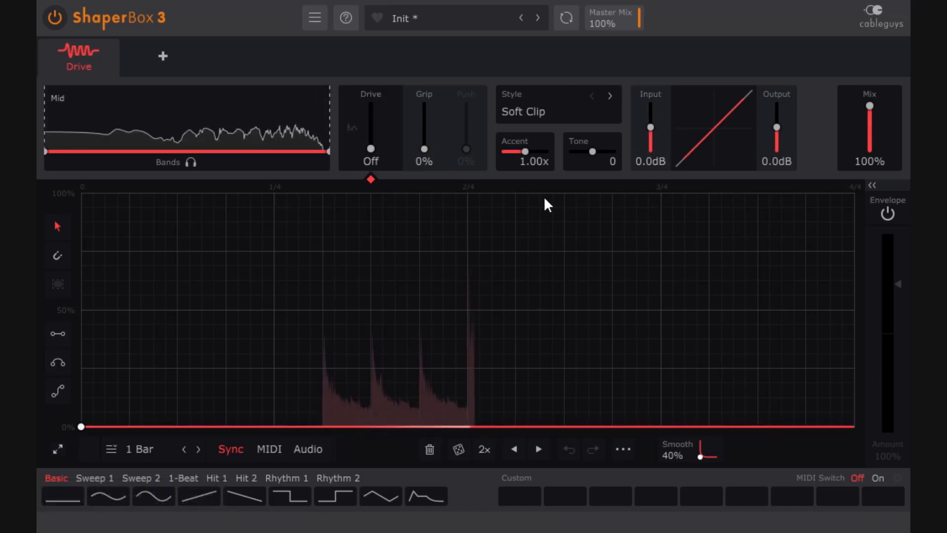
- With Soft Clip, set Drive to 26%, try Accent levels of 1.94x and 0.50x, and reset Accent to 1.00x
left_click_drag(371, 150, 371, 137)
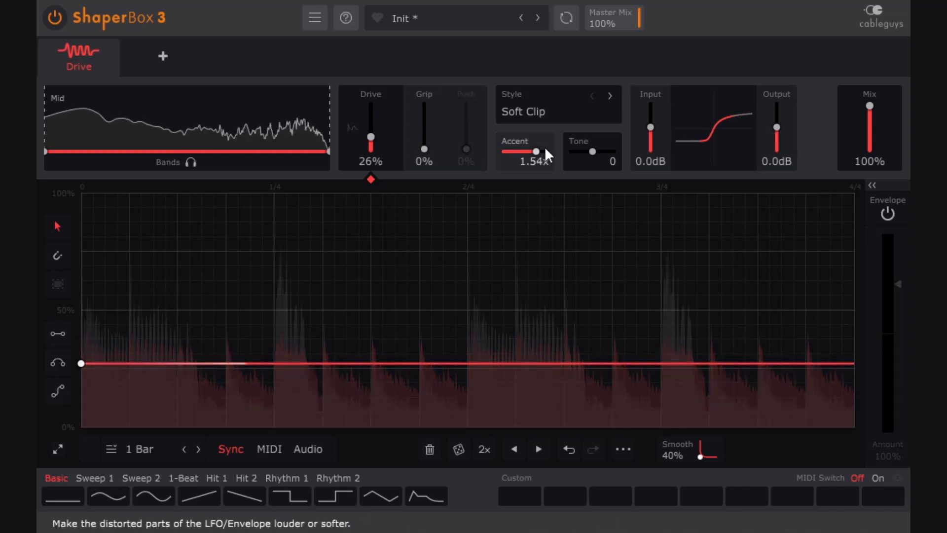
left_click_drag(541, 153, 544, 151)
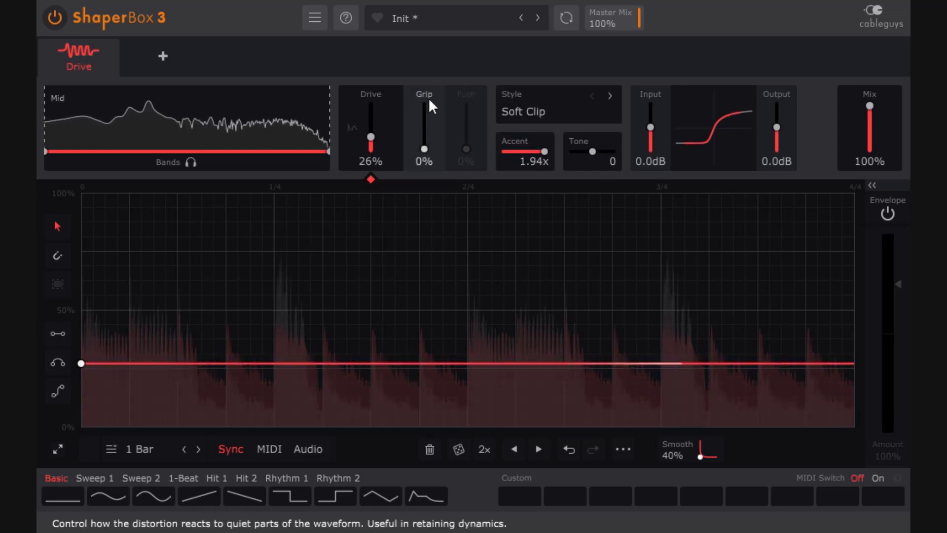
left_click_drag(544, 151, 504, 152)
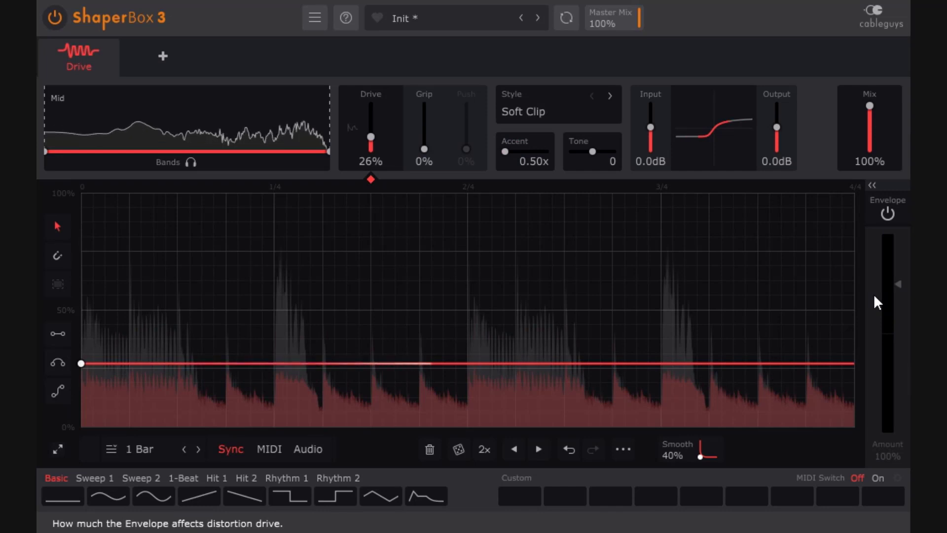
left_click_drag(507, 152, 545, 151)
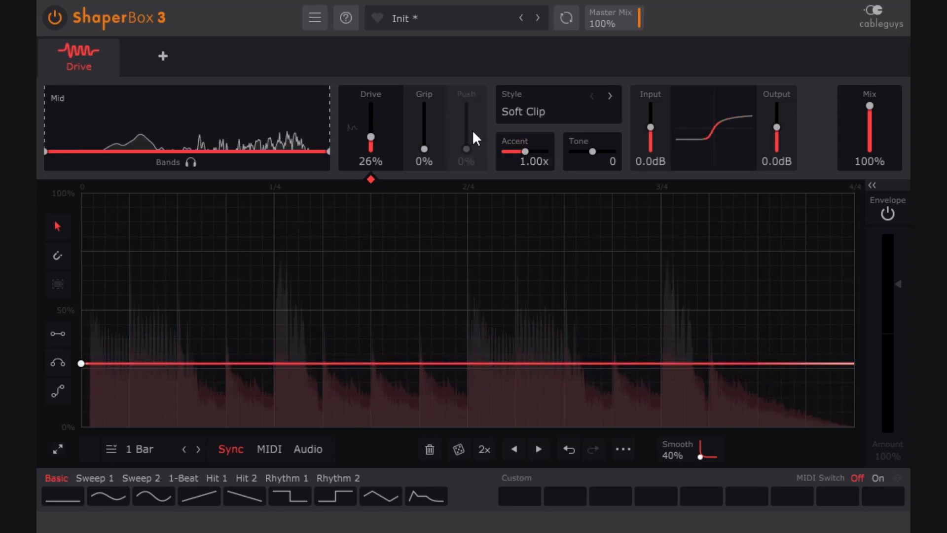
- Turn the Drive amount down to Off and raise it to 66%
left_click_drag(370, 138, 425, 108)
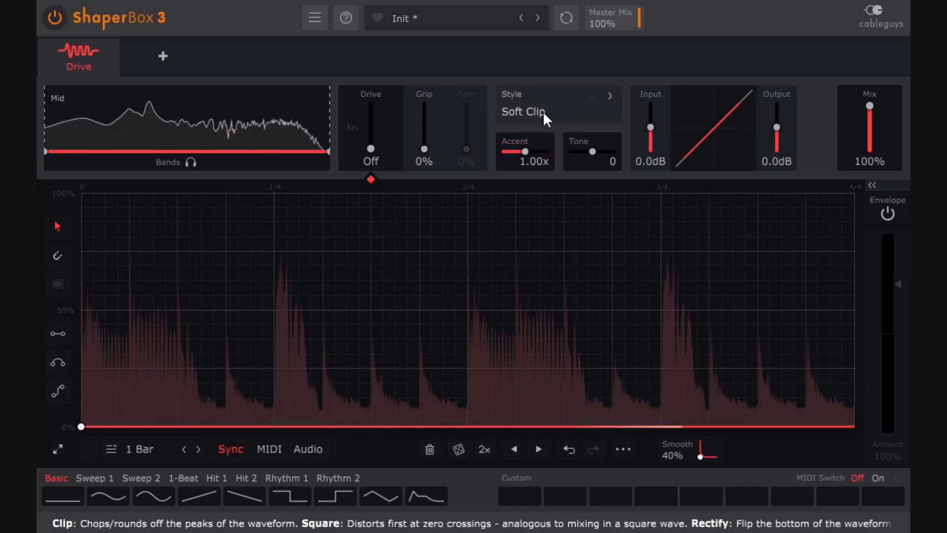
left_click_drag(379, 150, 379, 121)
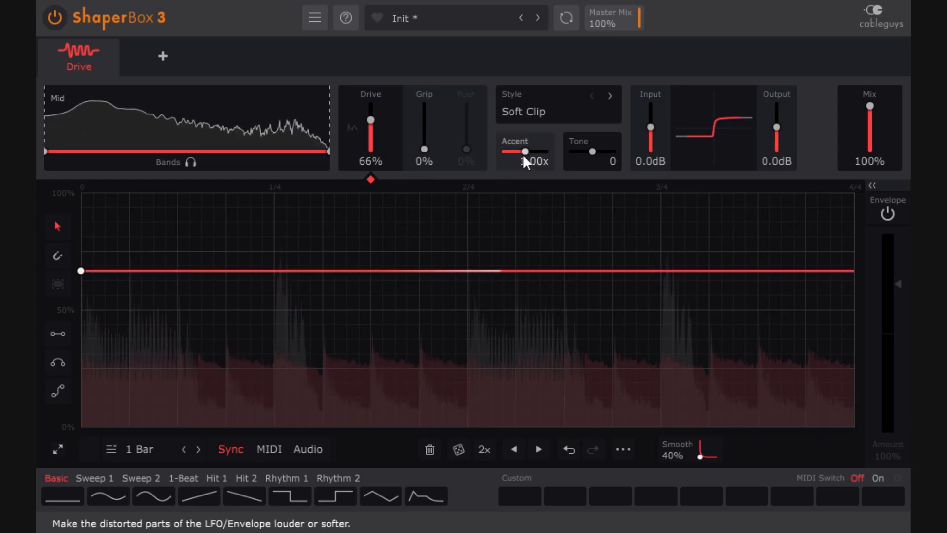
- Lower Accent to 0.50x and raise it to 2.00x to compare the loudness of the distorted parts
left_click_drag(525, 152, 505, 151)
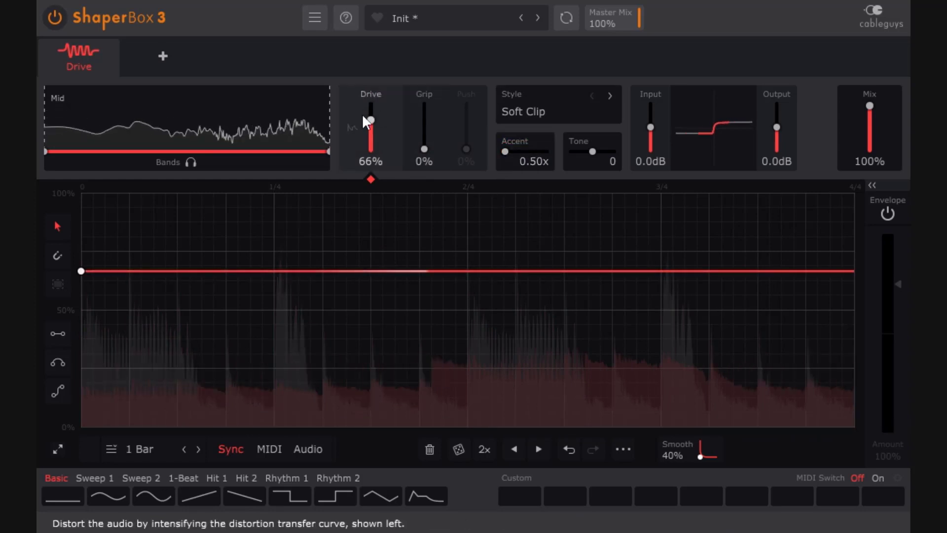
left_click(504, 151)
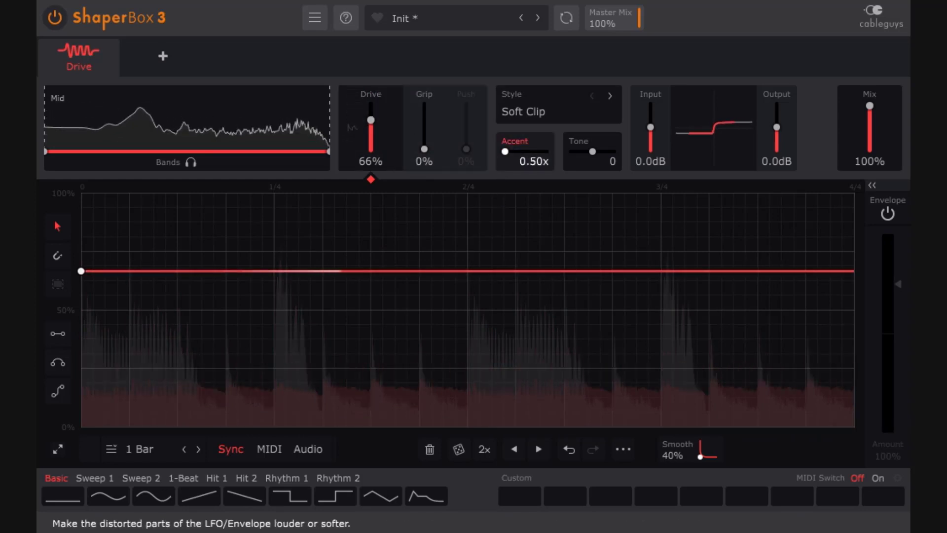
left_click_drag(513, 151, 545, 151)
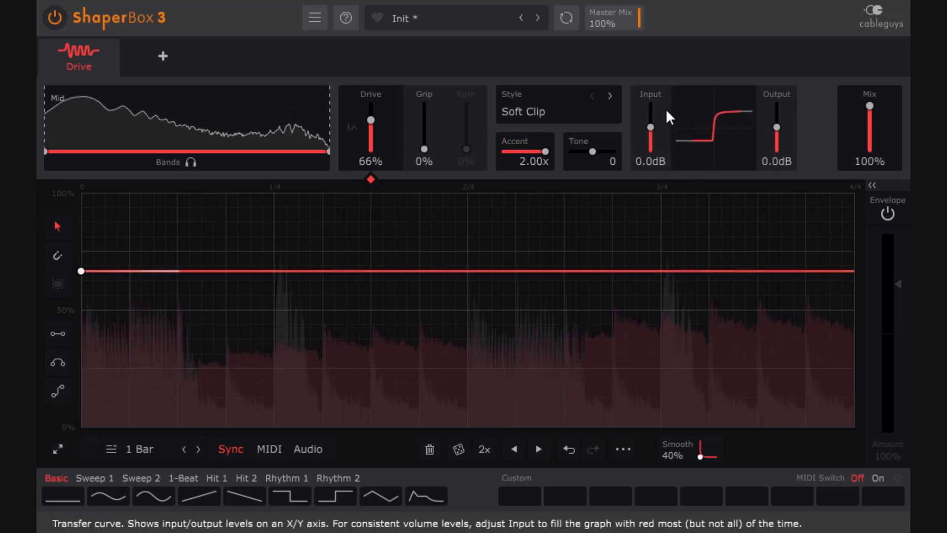
- Try Output at -7.2dB with Accent at 0.50x, reset Output to 0.0dB, try Accent at 0.63x, and return it to 1.00x
left_click_drag(779, 125, 778, 131)
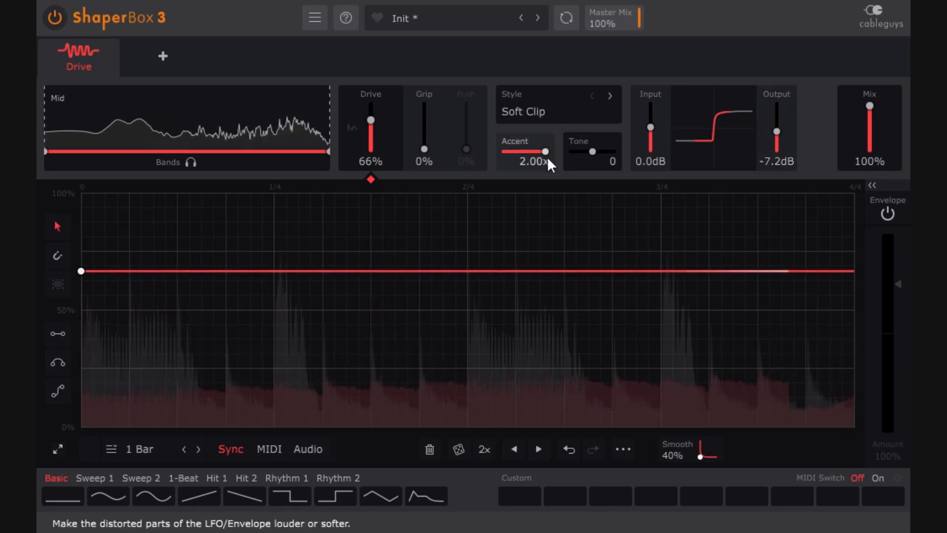
left_click_drag(541, 152, 504, 152)
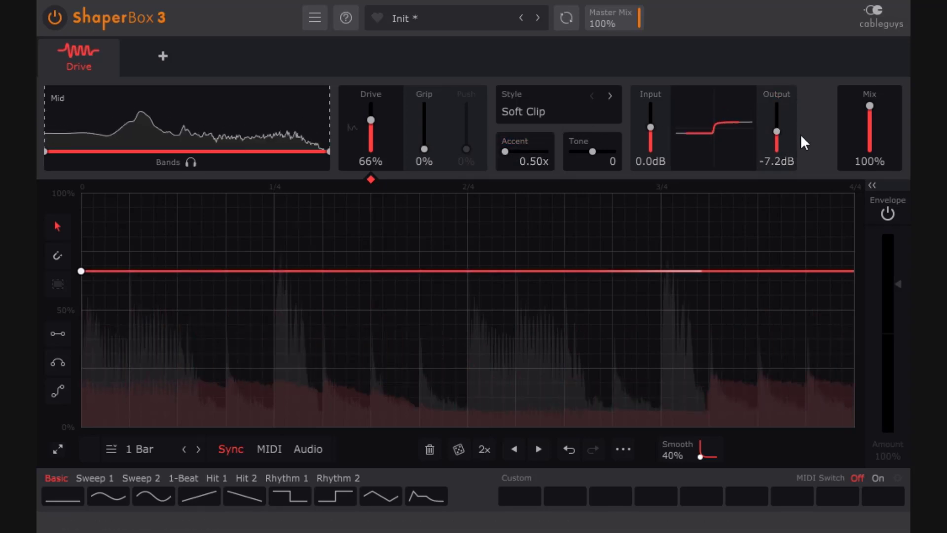
double_click(776, 136)
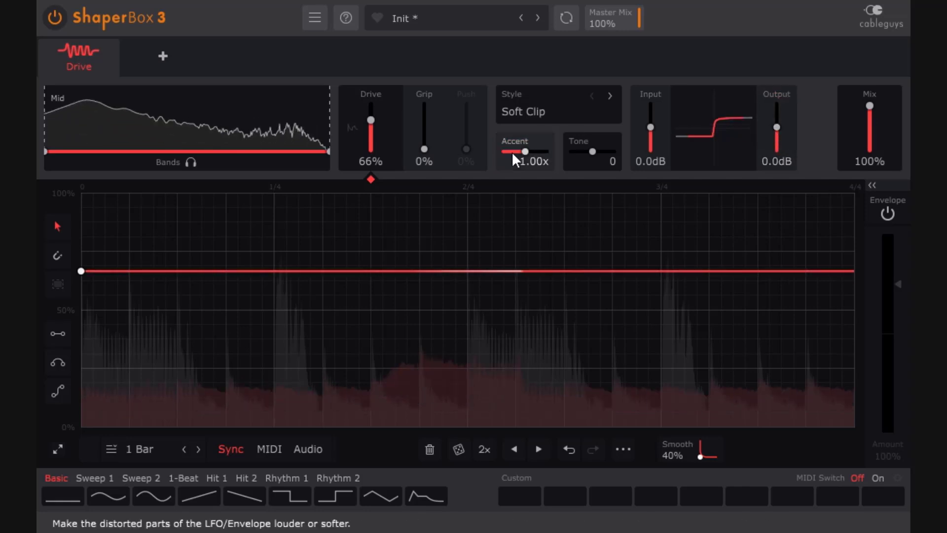
mouse_move(511, 152)
left_mouse_down()
mouse_move(543, 152)
mouse_move(511, 151)
left_mouse_up()
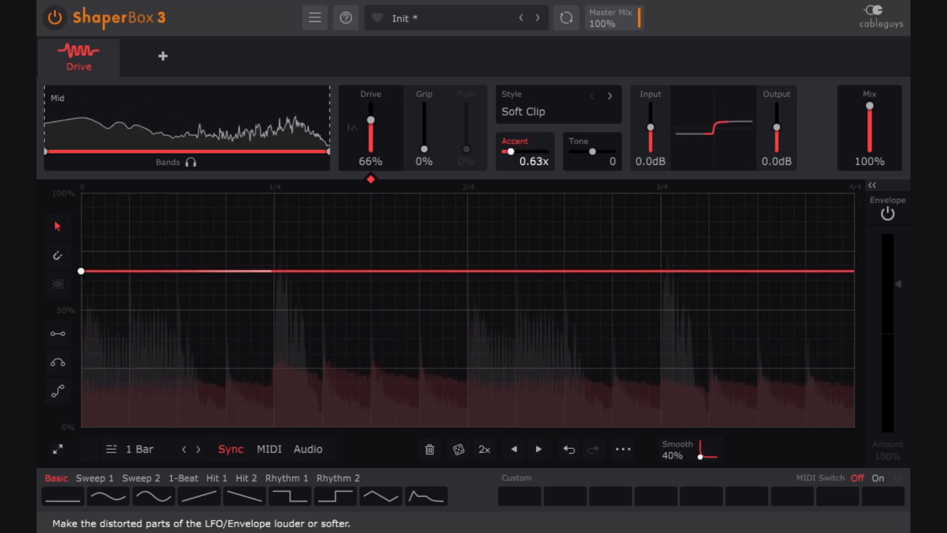
double_click(514, 150)
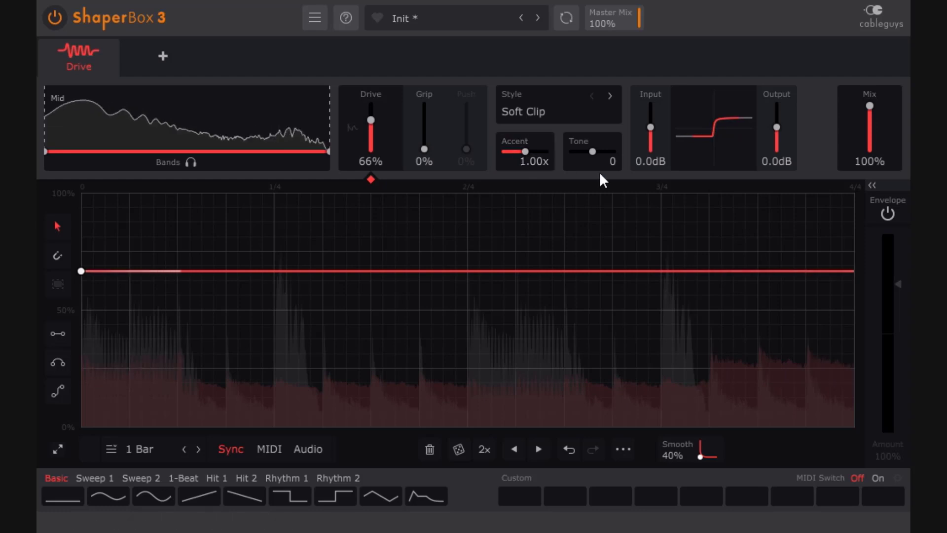
- Lower Drive to 16%, set Accent to 1.24x, and raise Drive to 22%
left_click_drag(371, 119, 371, 141)
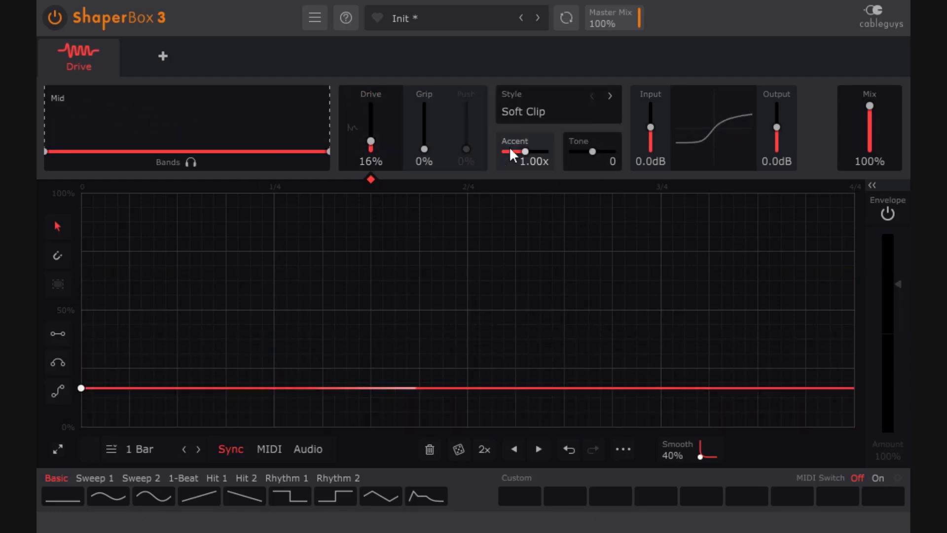
left_click_drag(517, 148, 531, 152)
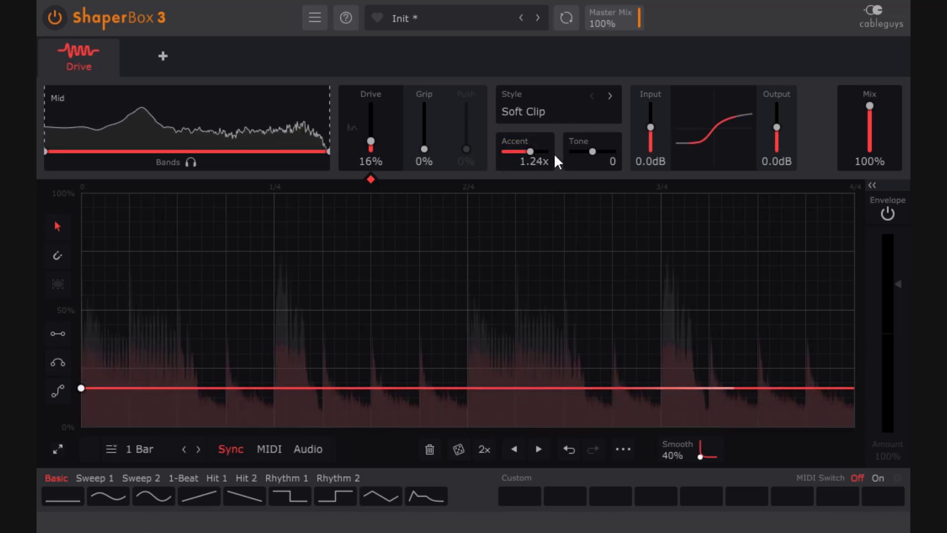
left_click_drag(365, 150, 366, 147)
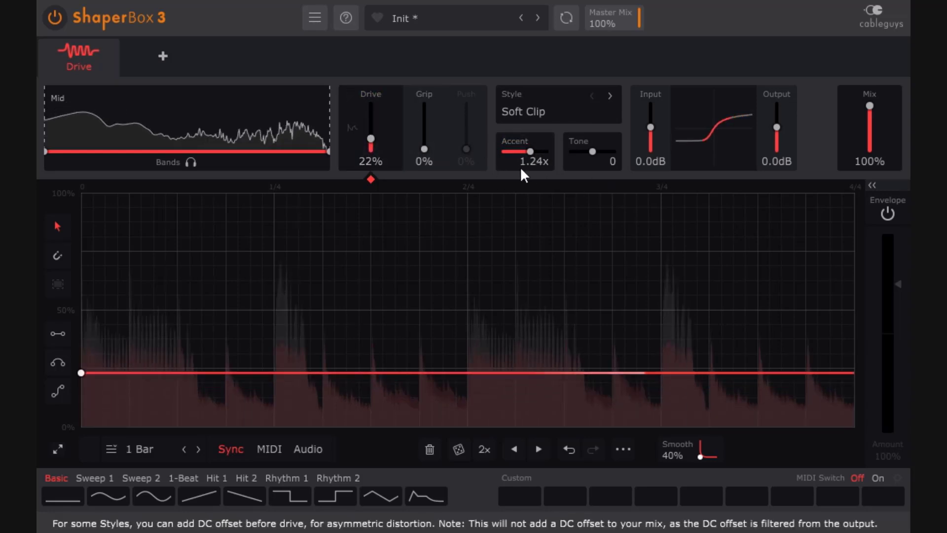
- Reset Drive to 0% and load the third waveform of the Rhythm 1 set
double_click(371, 141)
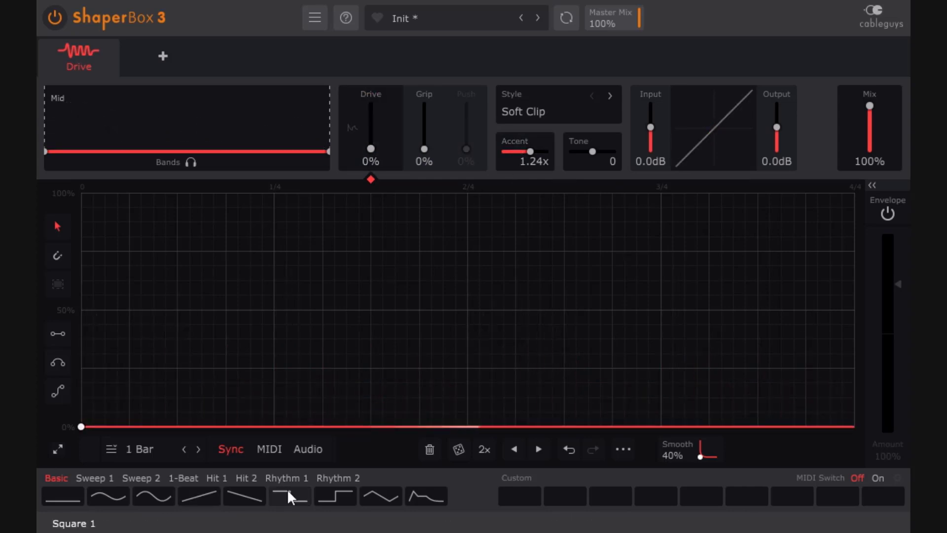
left_click(275, 480)
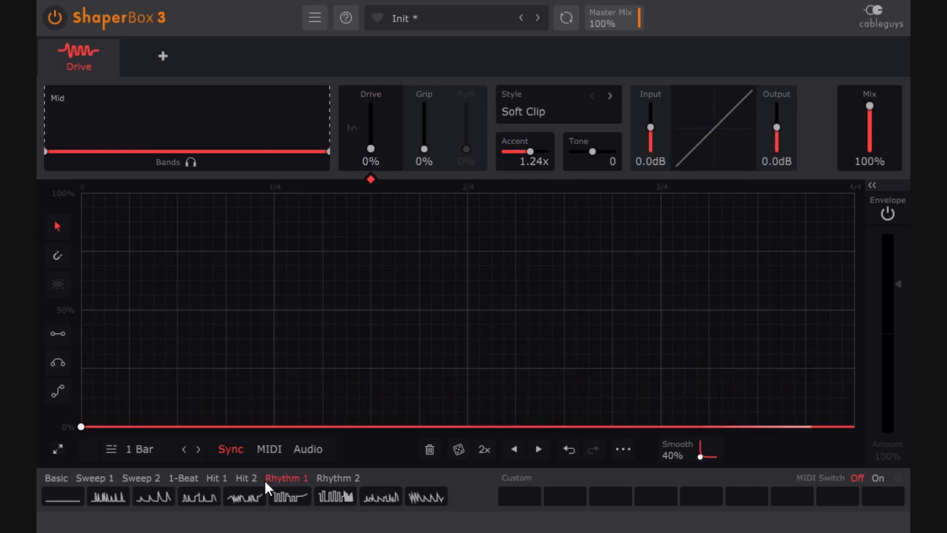
left_click(152, 497)
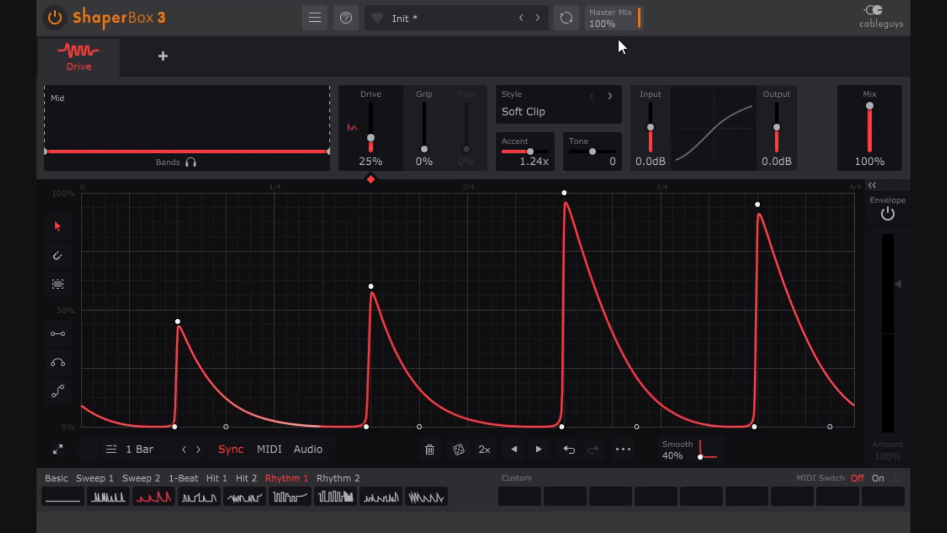
- Set Drive to 23%, reset Accent to 1.00x, and raise Drive to 27%
left_click_drag(371, 138, 372, 139)
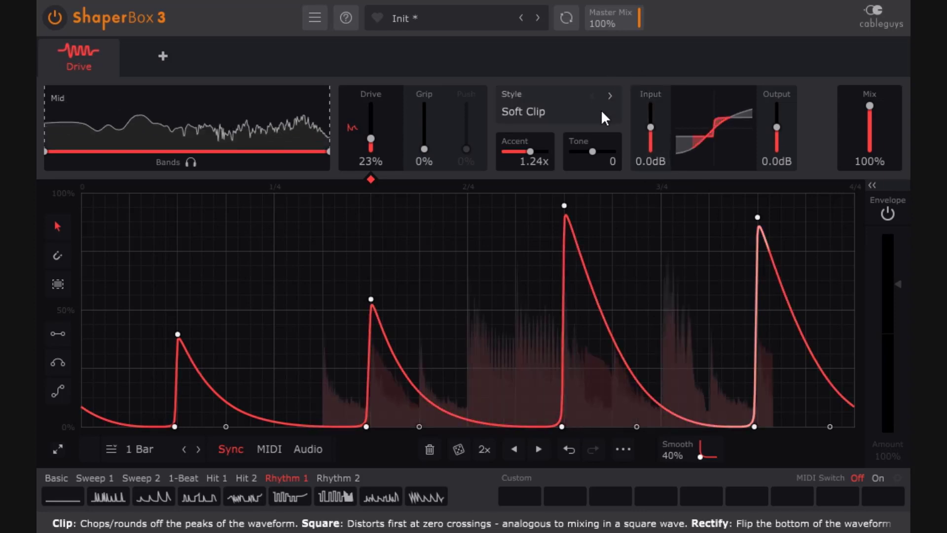
double_click(528, 156)
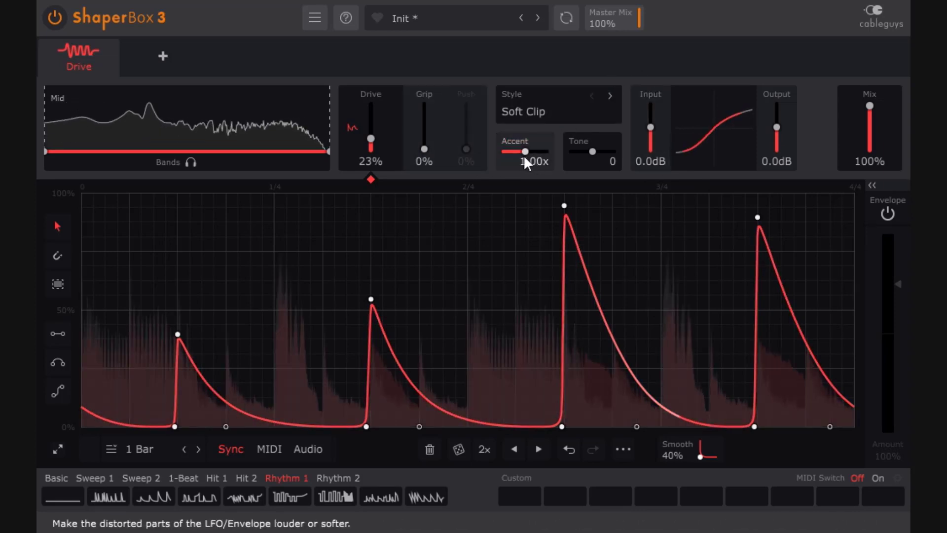
left_click_drag(370, 141, 371, 134)
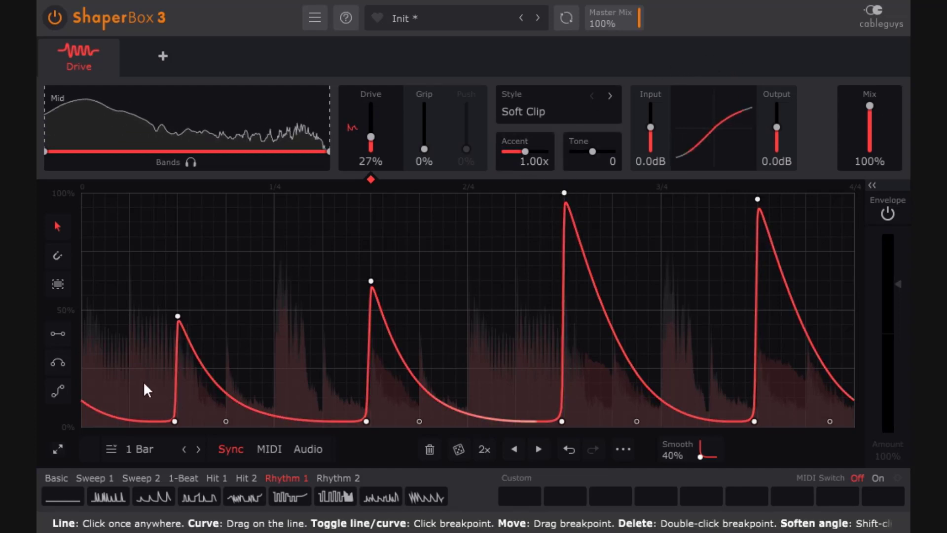
- Try Accent at 0.50x on the rhythmic waveform, reset it to 1.00x, and raise it to 2.00x
left_click_drag(525, 152, 505, 151)
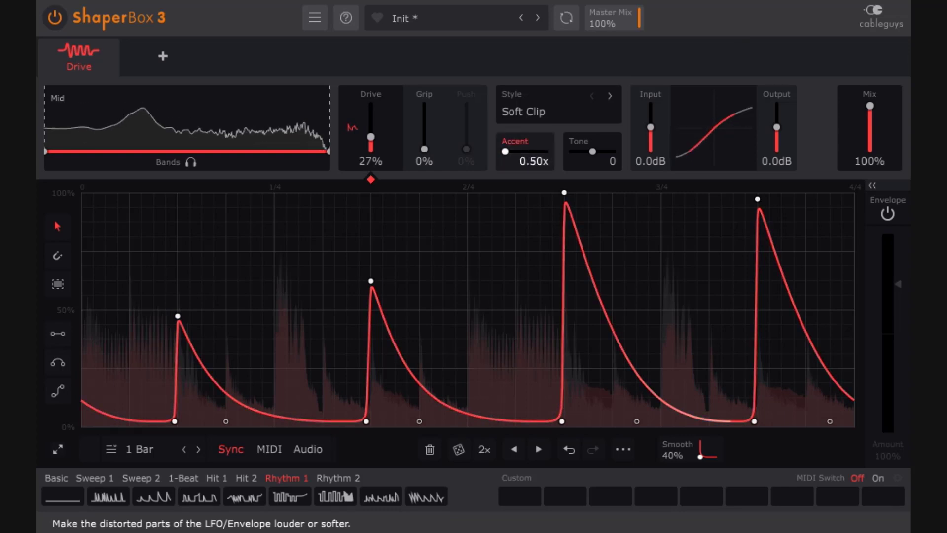
double_click(529, 155)
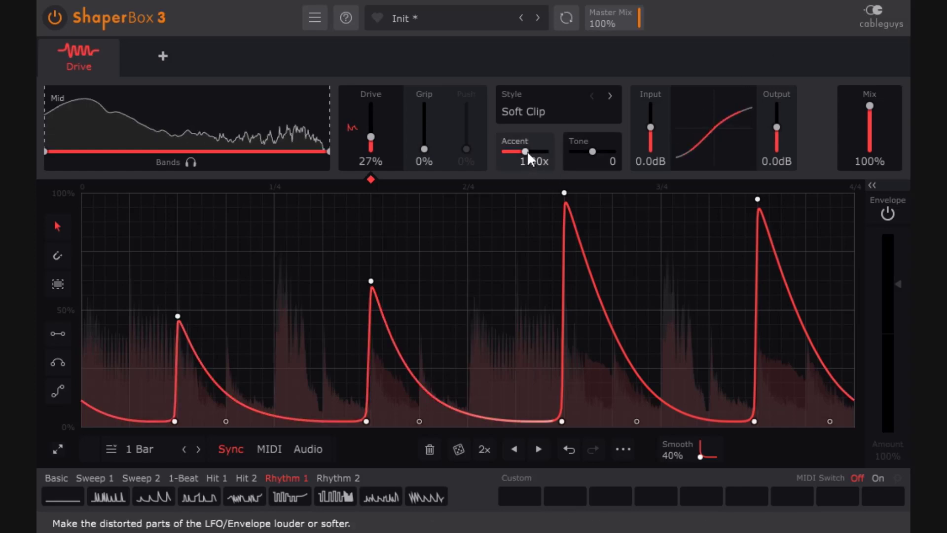
left_click_drag(527, 150, 545, 150)
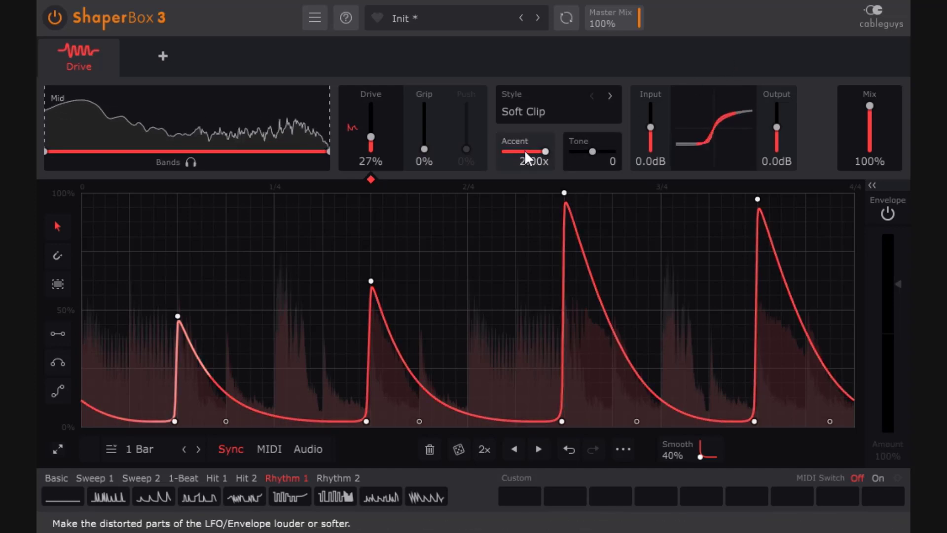
- Load the second Rhythm 1 waveform, try Accent at 0.62x, and return Accent to 1.00x
left_click(105, 494)
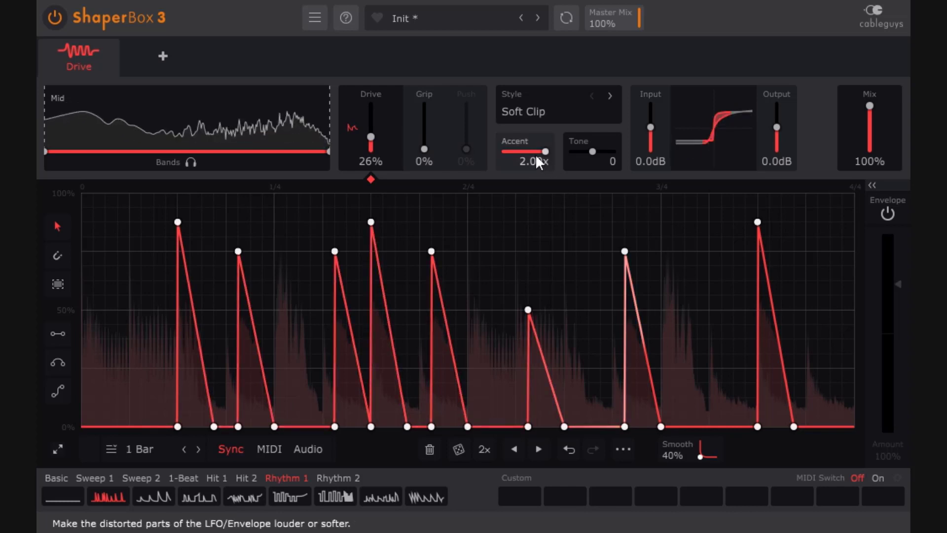
left_click_drag(542, 151, 509, 152)
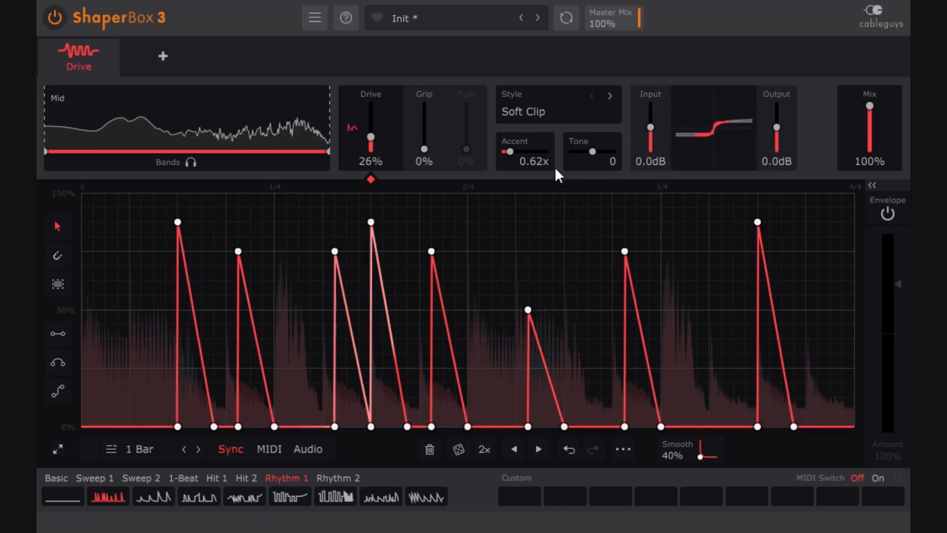
left_click_drag(508, 151, 529, 152)
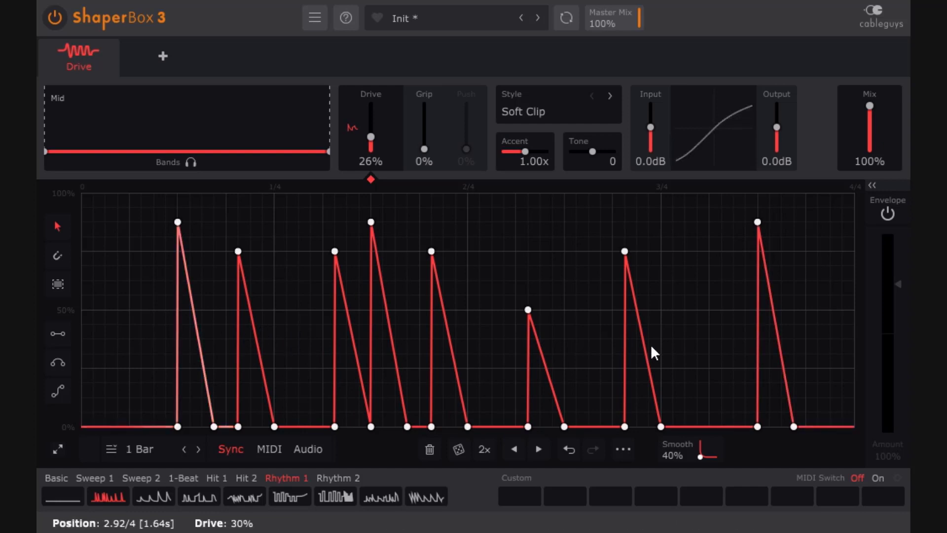
- Replace the rhythmic pattern with the flat waveform and set Drive to 39%, lowering it to 23%
left_click(65, 492)
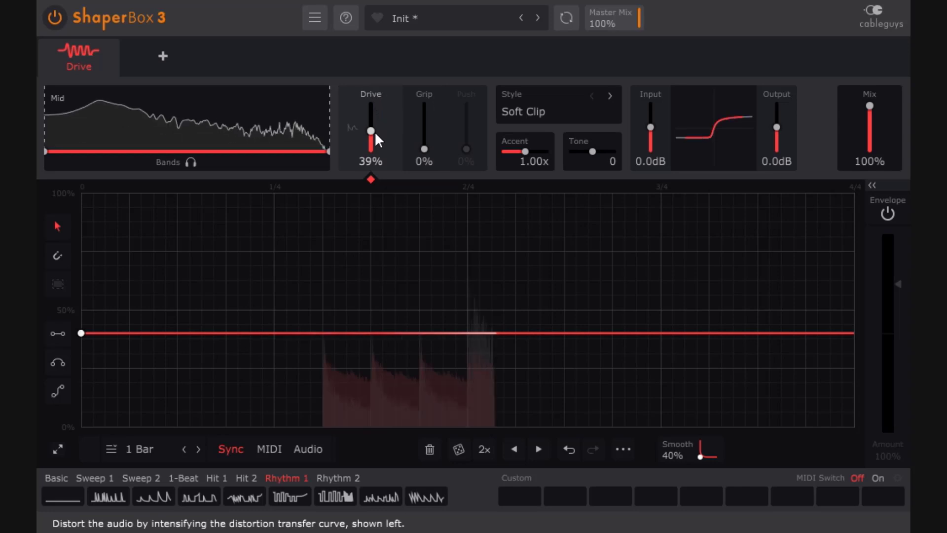
mouse_move(375, 131)
left_mouse_down()
mouse_move(375, 149)
mouse_move(375, 139)
left_mouse_up()
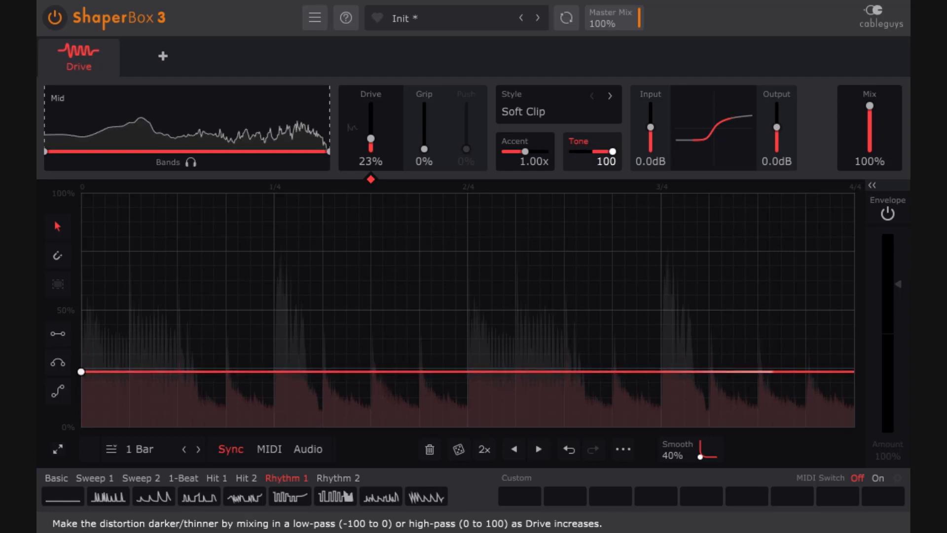
- Compare the Tone extremes of 100 and -100, resetting Tone to 0 after each
double_click(589, 149)
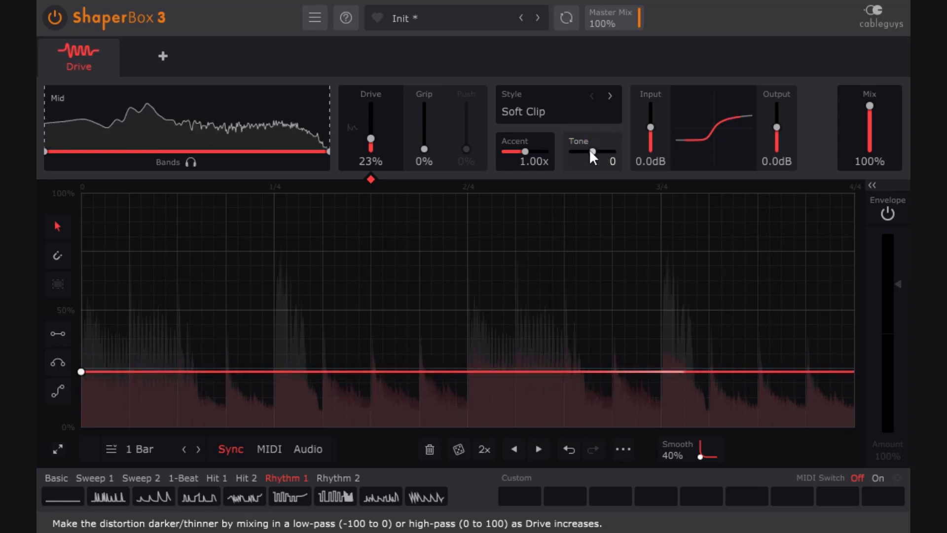
left_click_drag(590, 150, 613, 150)
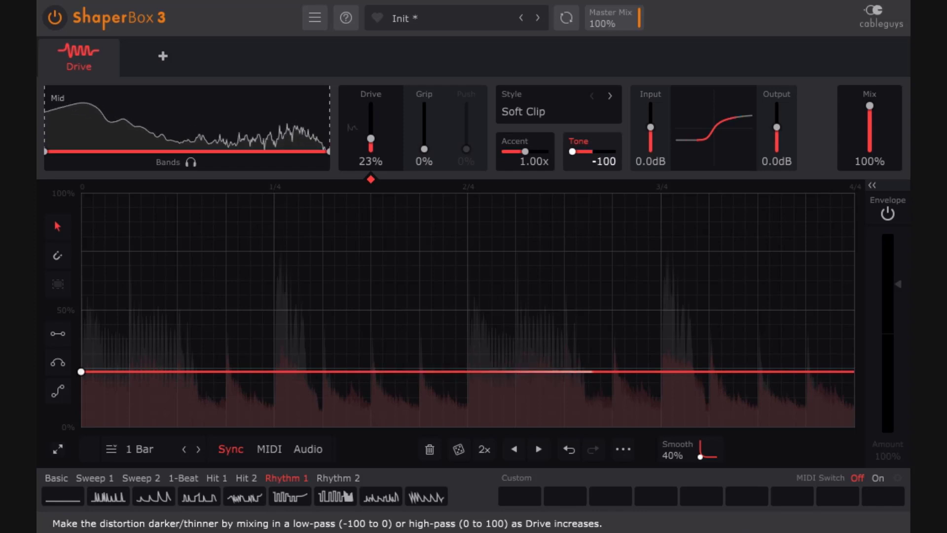
double_click(591, 151)
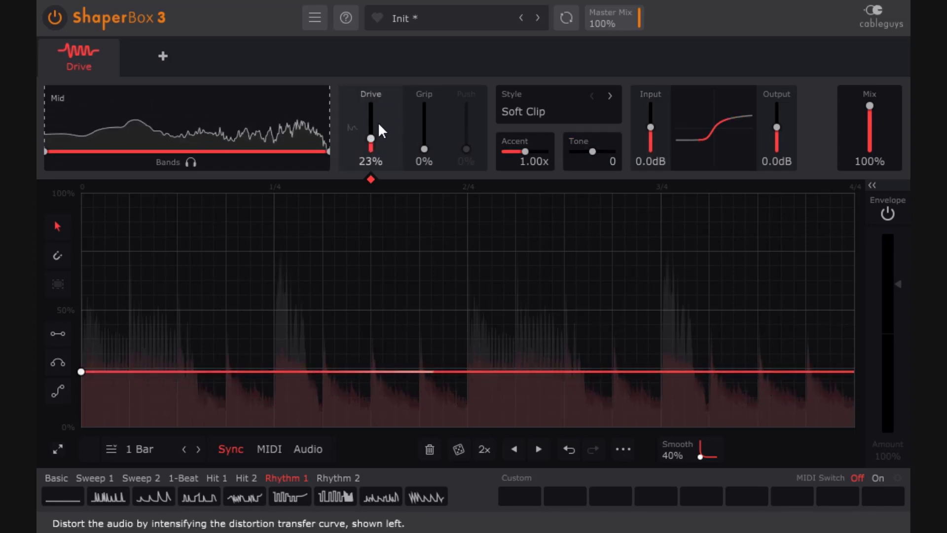
- Raise Drive to 69%, set Tone to -100, raise Drive to 100%, and ease Tone to -83
left_click_drag(371, 137, 371, 117)
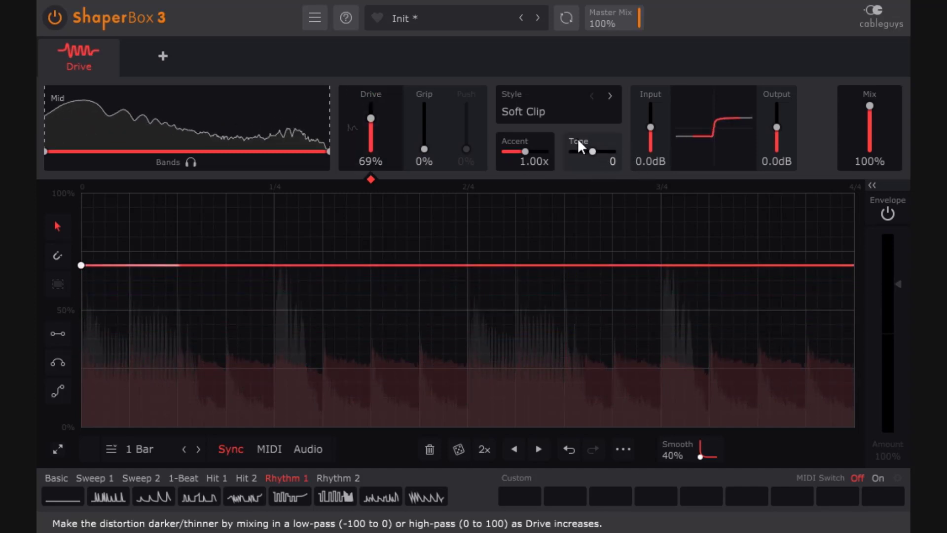
left_click_drag(588, 152, 572, 152)
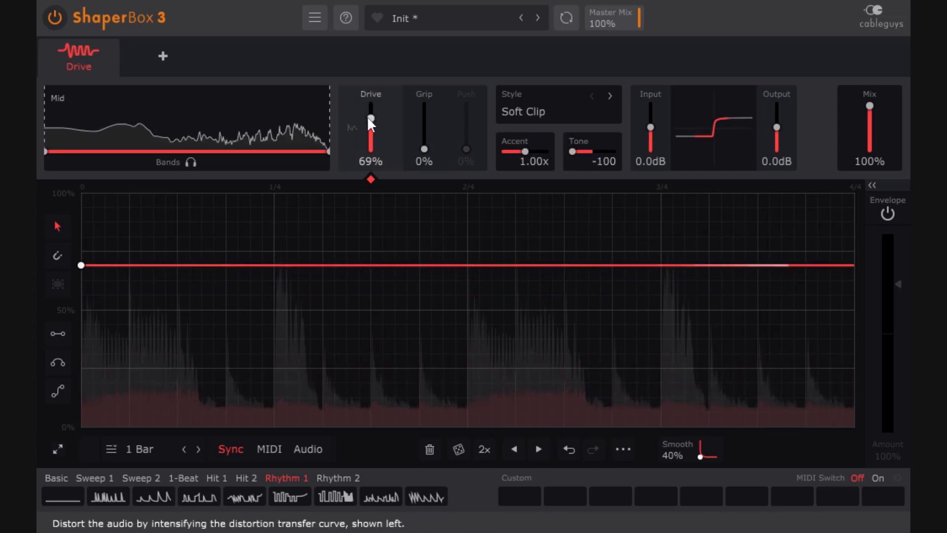
left_click_drag(368, 120, 370, 105)
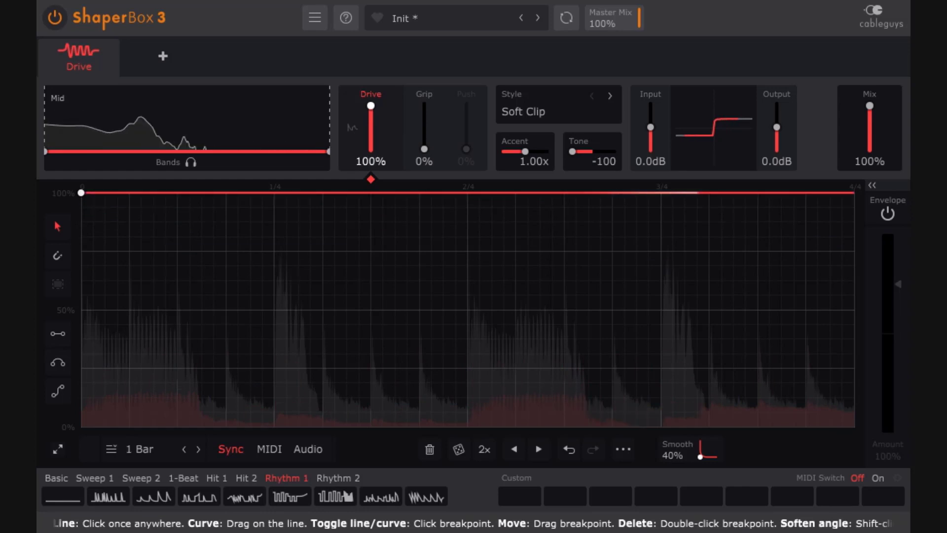
left_click_drag(577, 150, 578, 150)
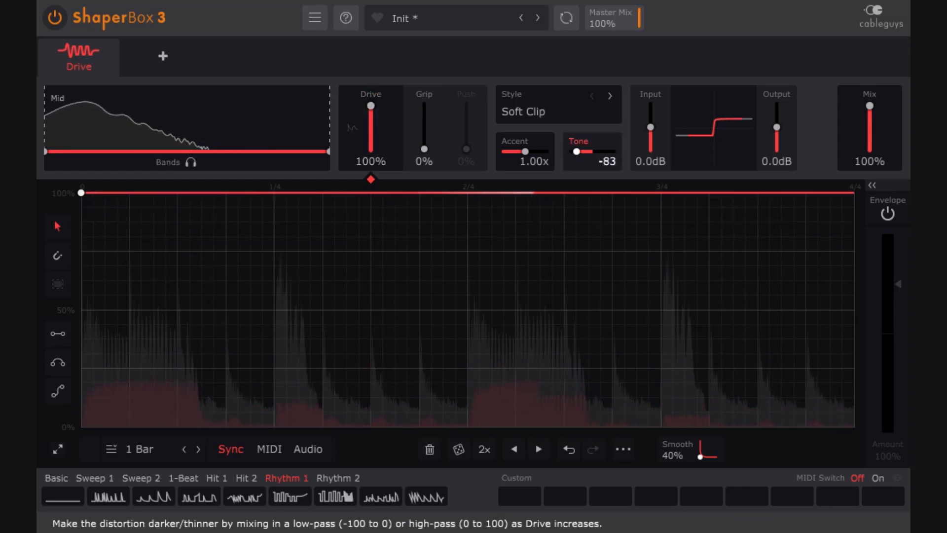
- Raise Tone to 90 and on to 100, and lower Drive to 33%
left_click_drag(585, 152, 611, 151)
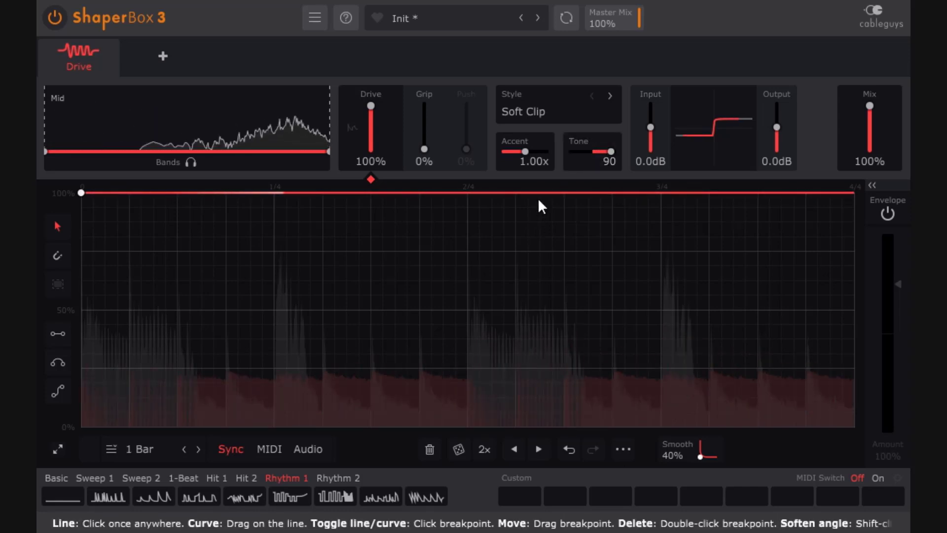
mouse_move(611, 152)
left_mouse_down()
mouse_move(573, 151)
mouse_move(611, 151)
left_mouse_up()
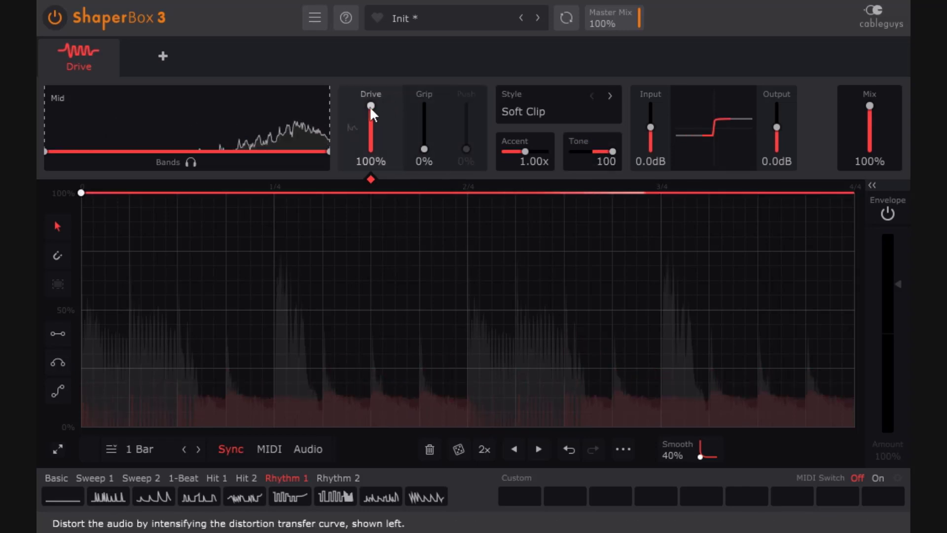
left_click_drag(370, 109, 370, 134)
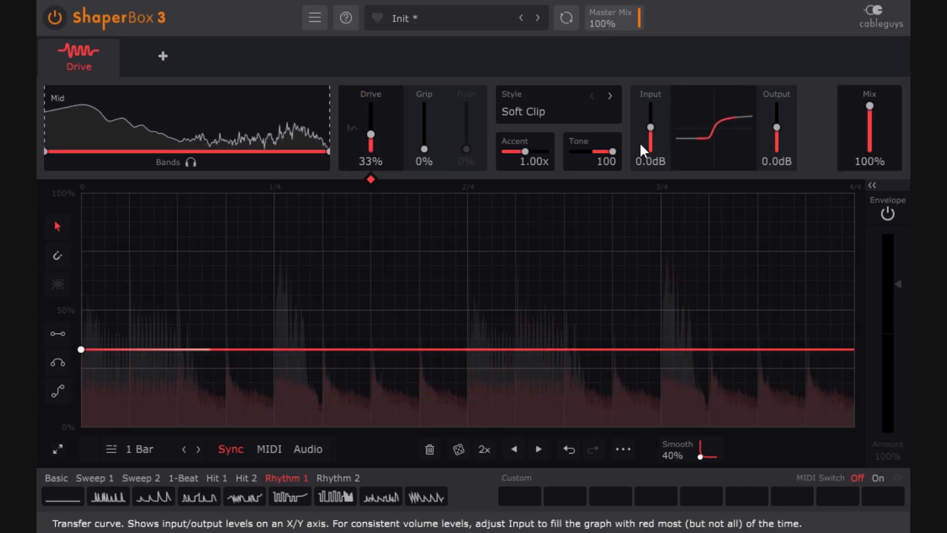
- Keep Tone at 100, raise Drive to 67%, and lower the band's Mix to 22%
left_click_drag(592, 154, 612, 154)
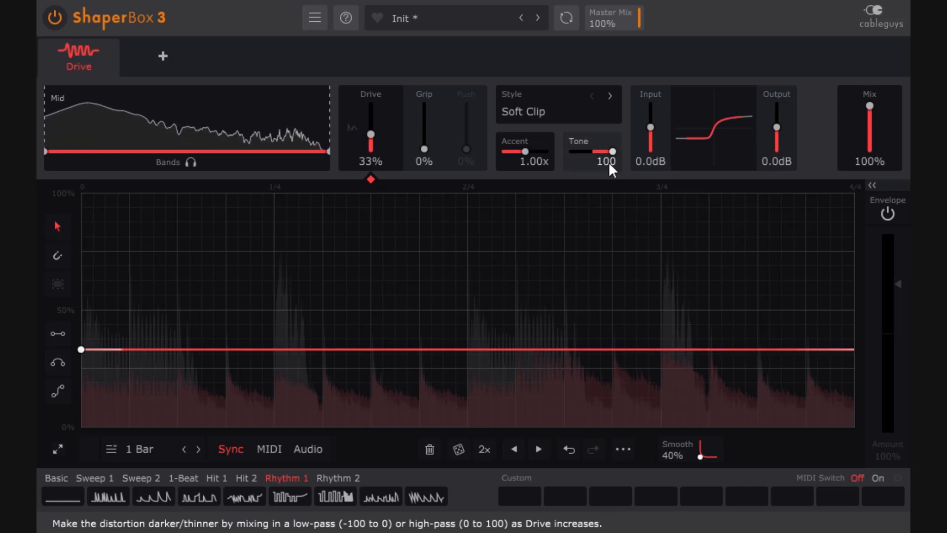
left_click_drag(371, 134, 371, 119)
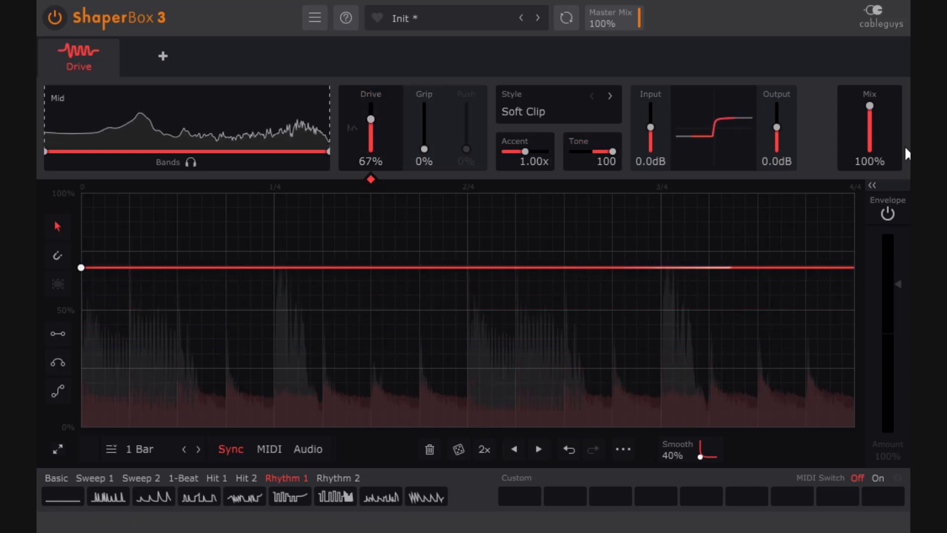
left_click_drag(870, 107, 870, 135)
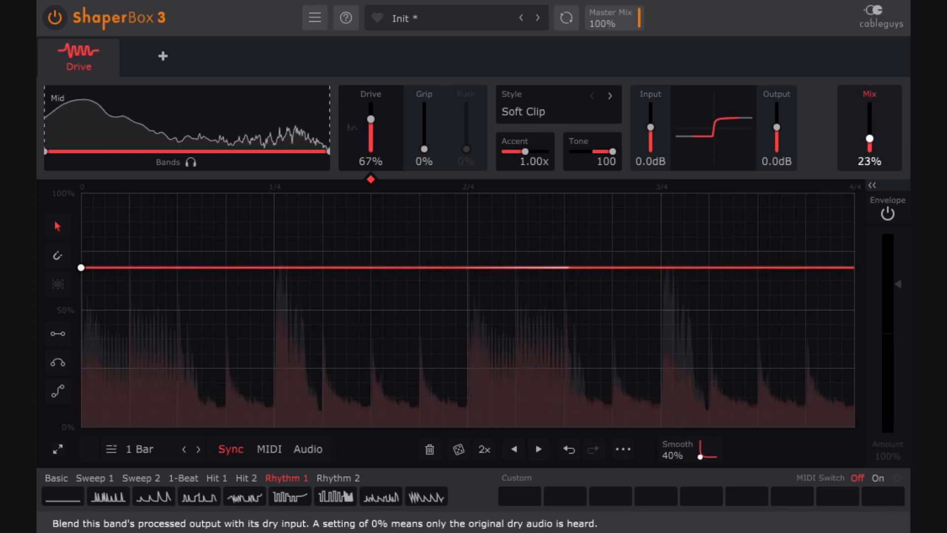
left_click_drag(870, 139, 869, 138)
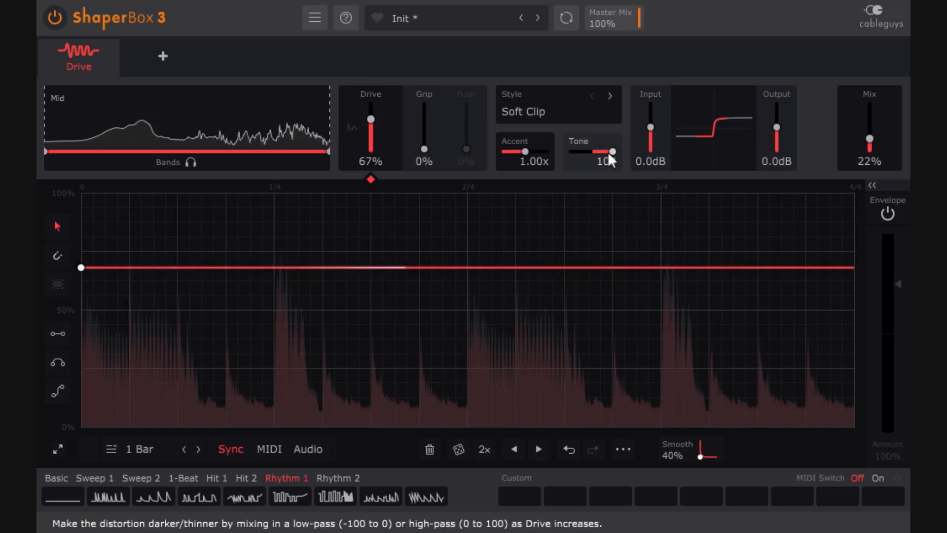
- Try Tone at -100 on the partly blended distortion, and reset Tone to 0
left_click_drag(612, 151, 573, 151)
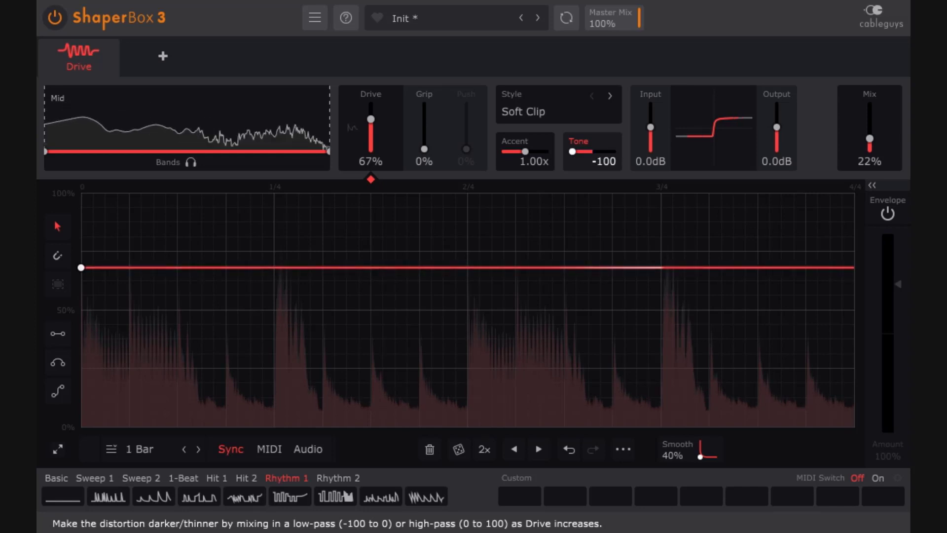
double_click(574, 150)
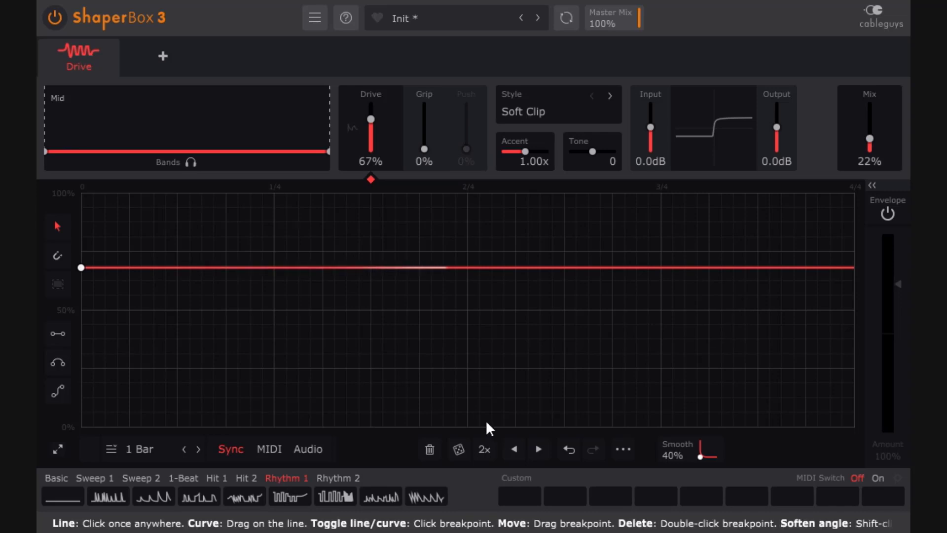
- Try the spiked Rhythm 1 pattern with Mix raised to 100%, and switch back to the flat waveform
left_click(116, 498)
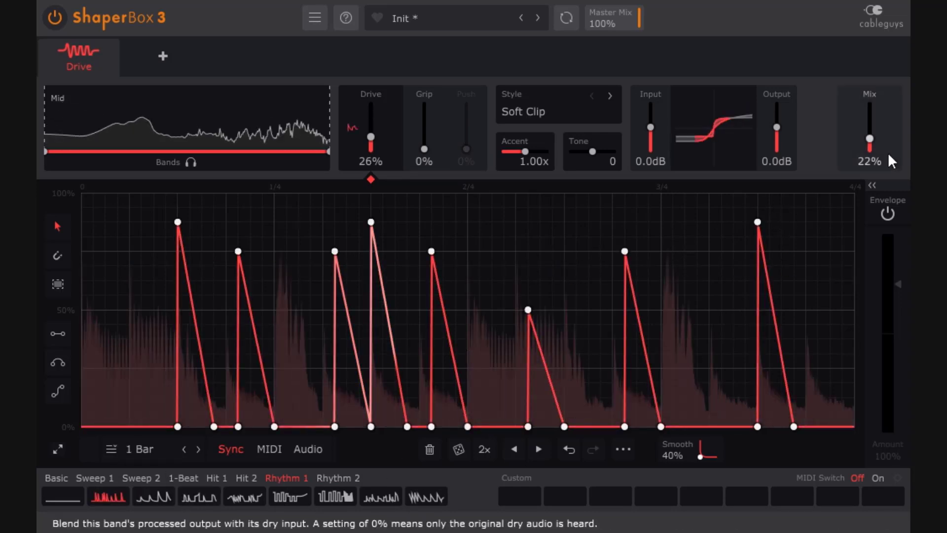
left_click_drag(877, 138, 876, 101)
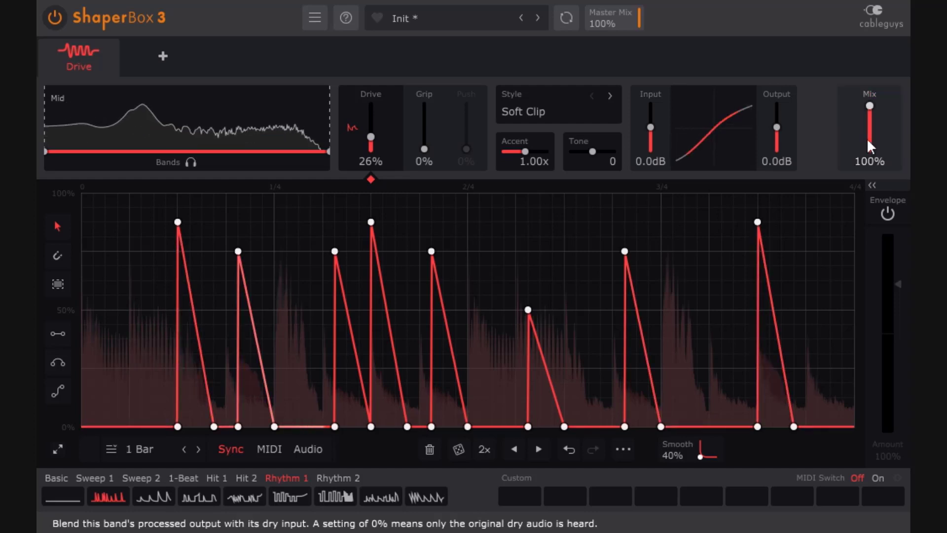
left_click(62, 500)
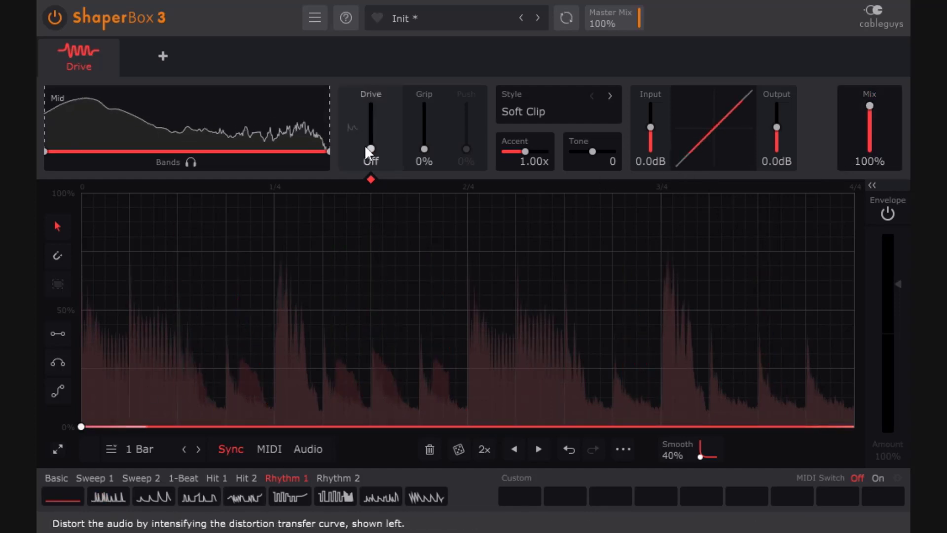
- Look through the distortion styles, keep Soft Clip, and set Drive to 20%, easing it to 13%
left_click(544, 109)
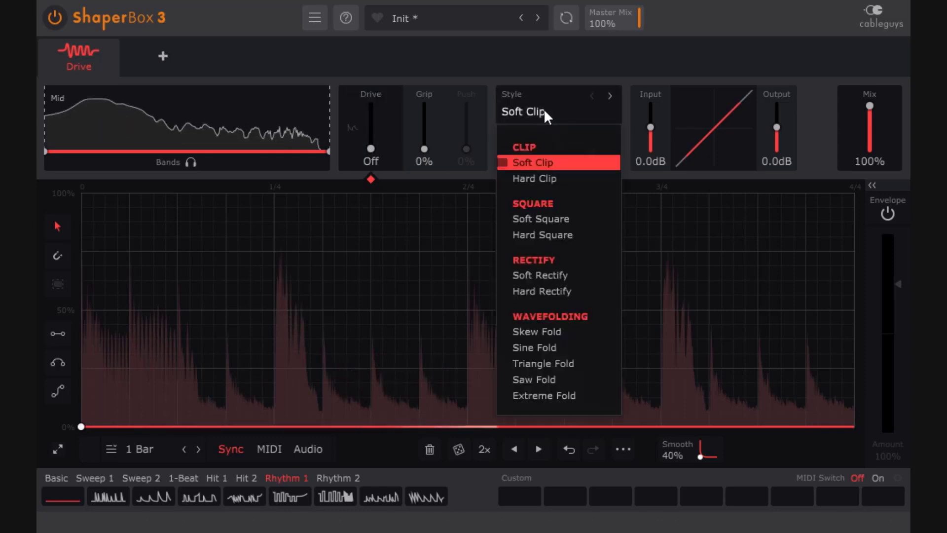
left_click(702, 91)
left_click_drag(371, 148, 371, 139)
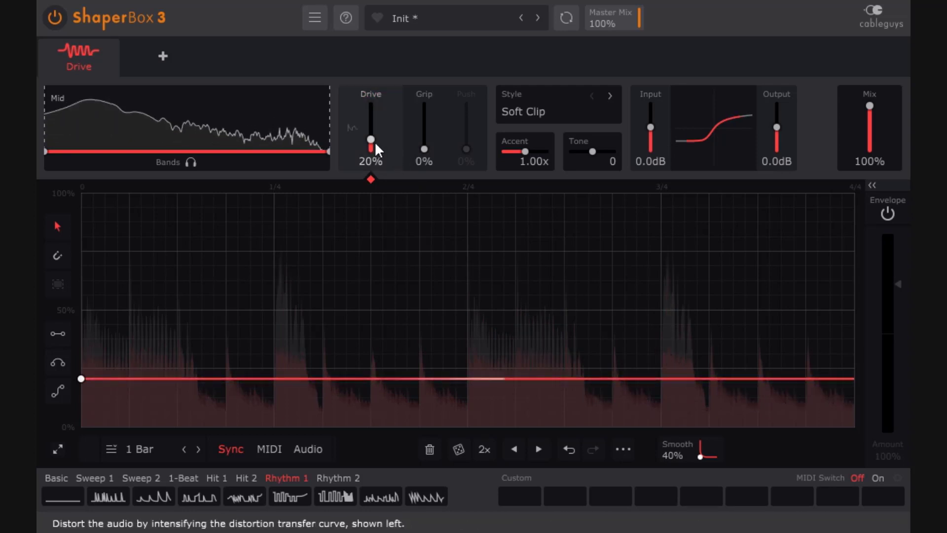
left_click_drag(375, 144, 375, 148)
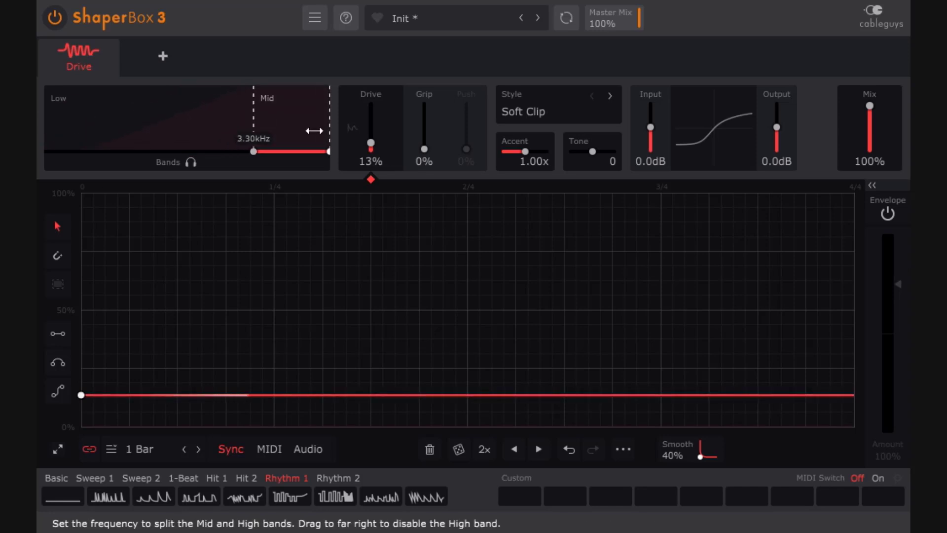
- During playback, set the Low/Mid band split to 4.48 kHz and raise the Mid band's Drive to 40% and on to 47%
key("space")
left_click_drag(371, 142, 371, 131)
left_click_drag(262, 110, 275, 109)
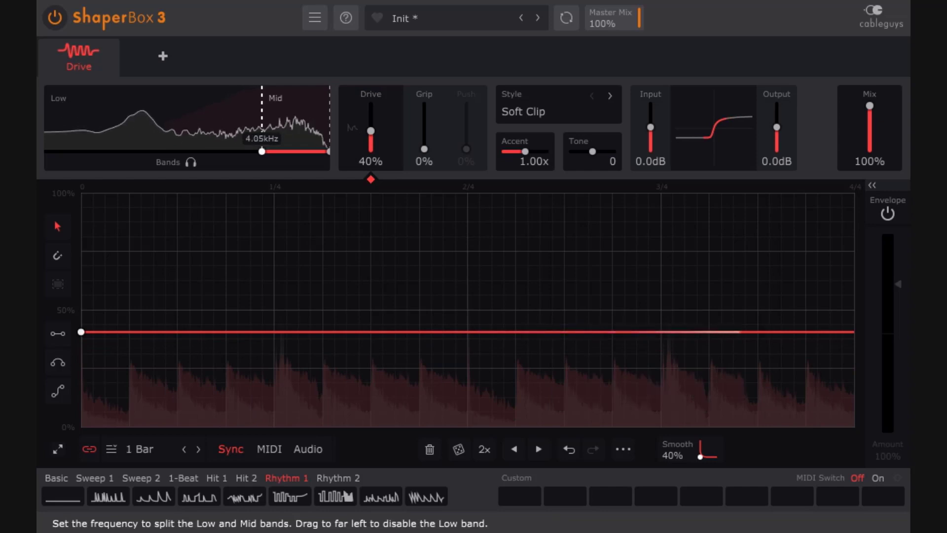
left_click_drag(371, 131, 371, 127)
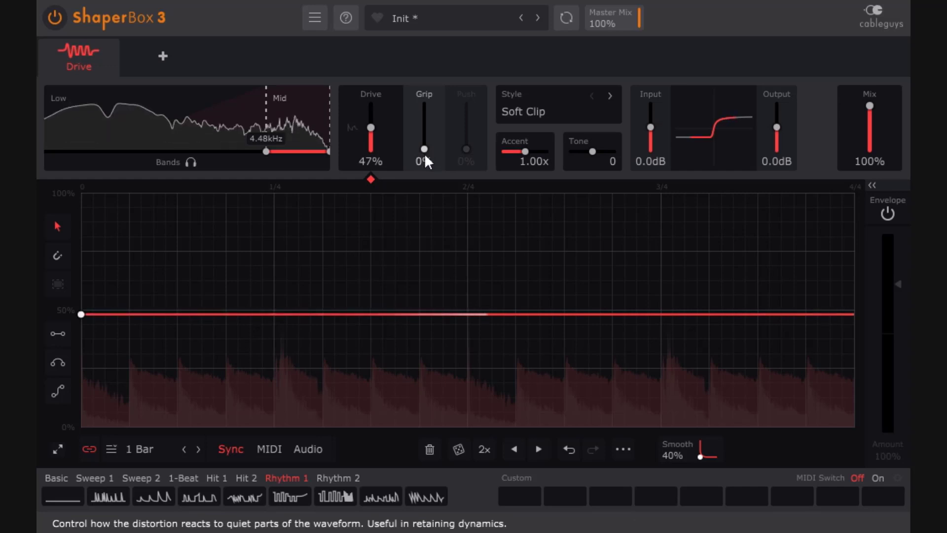
- Raise the Mid band's Grip to 33% and lower its Accent to 0.77x
left_click_drag(426, 157, 425, 141)
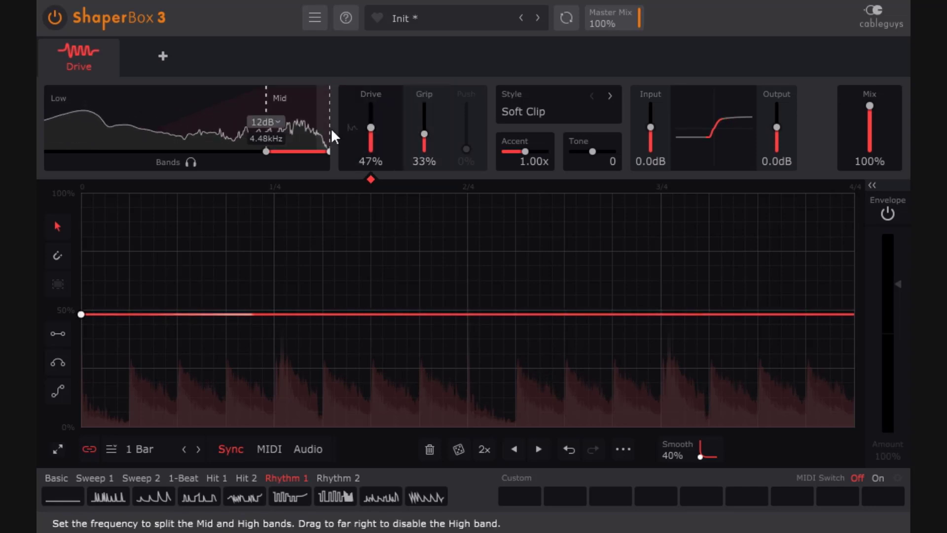
mouse_move(522, 151)
left_mouse_down()
mouse_move(532, 150)
mouse_move(516, 150)
left_mouse_up()
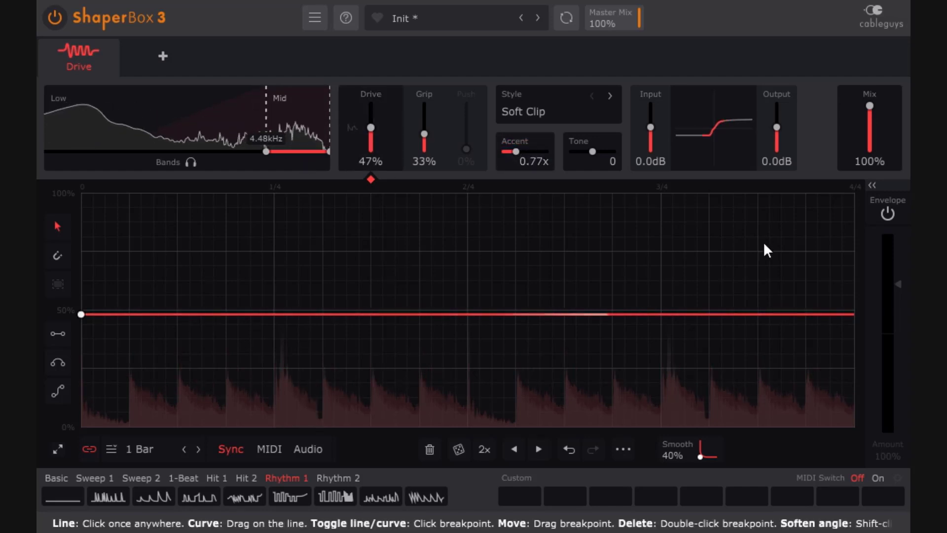
- Try the envelope follower on the Mid band's Drive at 100% amount, and switch it off again
left_click(887, 212)
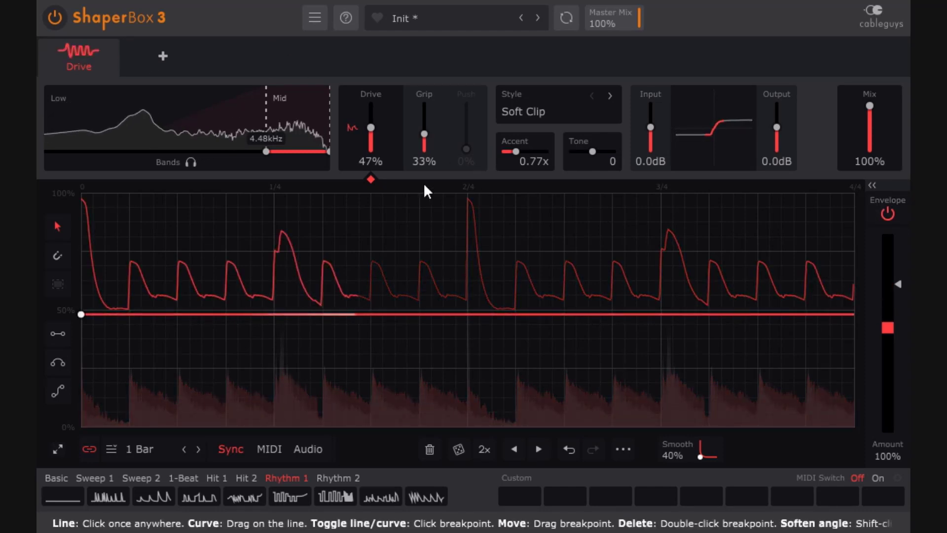
left_click(888, 216)
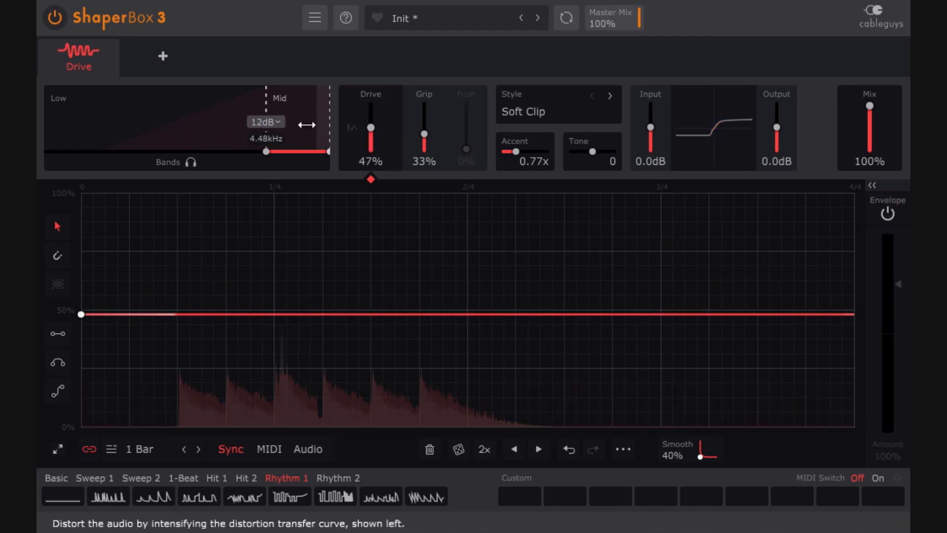